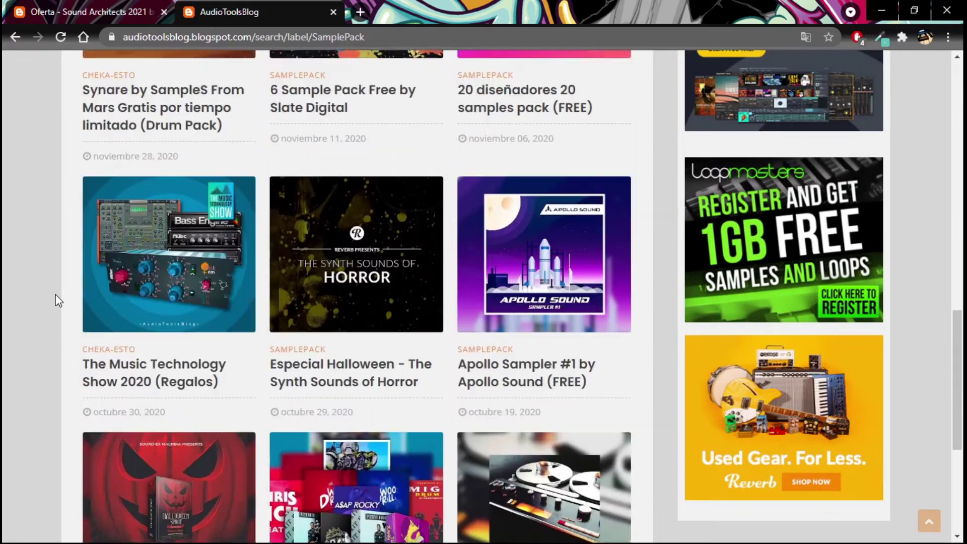
Look over the SamplePack post listing and the offer details in the Sound Architects 2021 article.
scroll(70, 328, up, 8)
scroll(109, 301, up, 10)
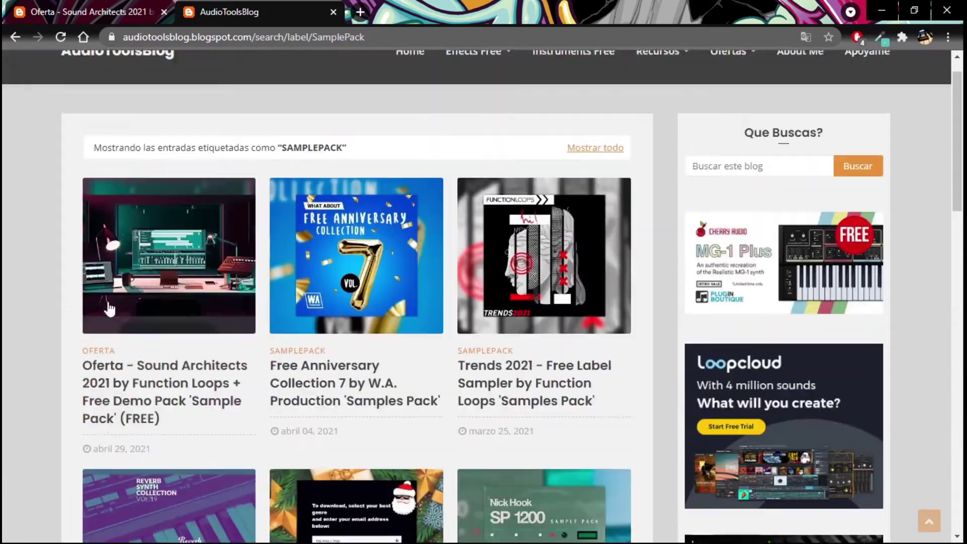
key(ctrl+shift+Tab)
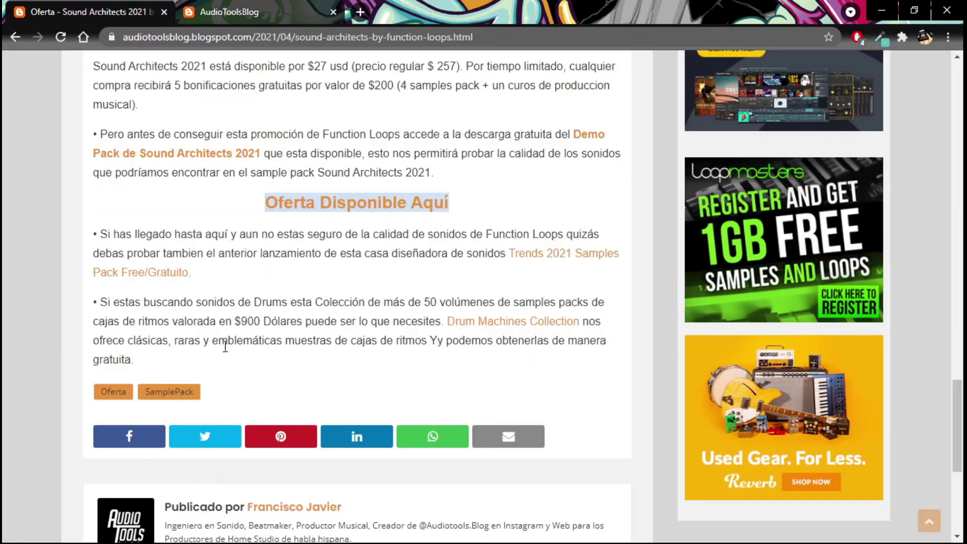
scroll(220, 338, up, 20)
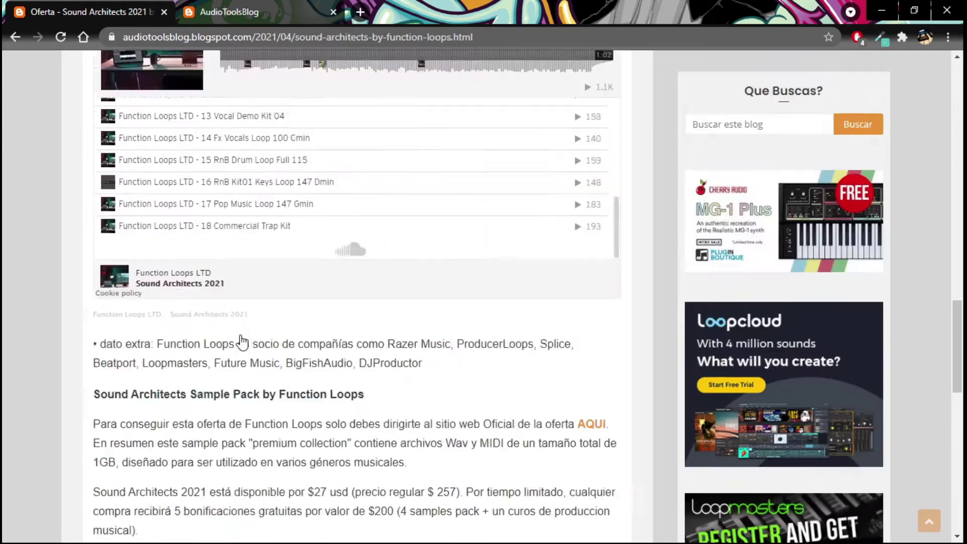
scroll(242, 335, down, 6)
scroll(241, 334, down, 20)
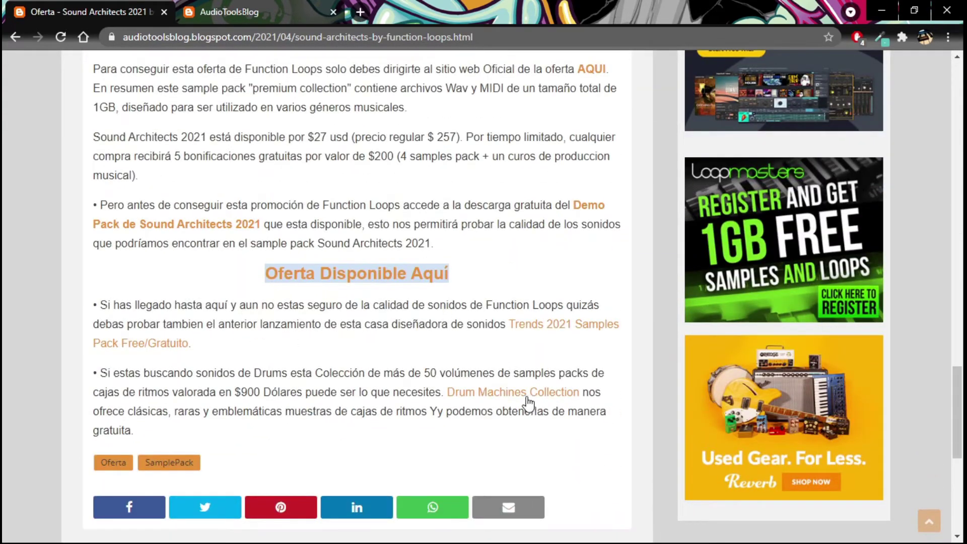
Open the article's Drum Machines Collection link, close the SamplePack listing, and look through the drum machines post.
click(512, 397)
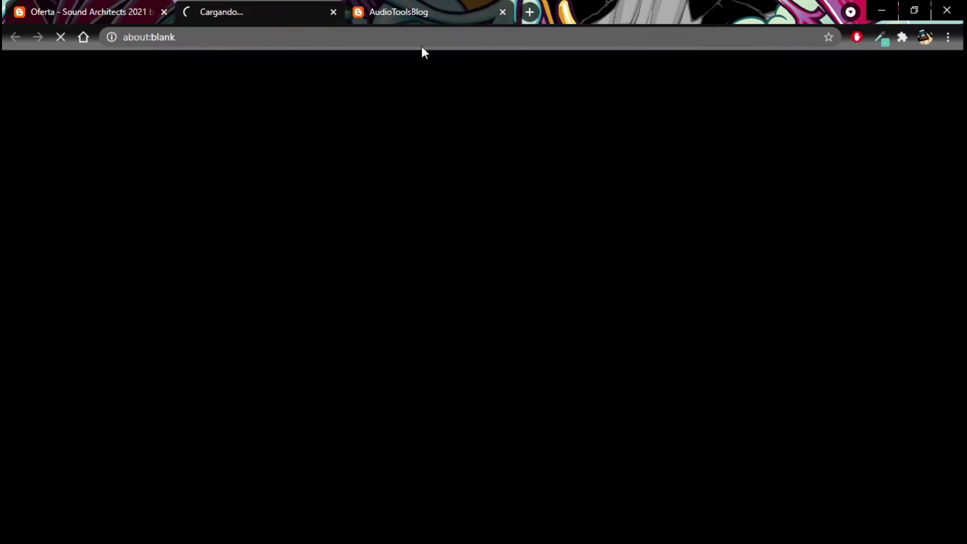
click(503, 16)
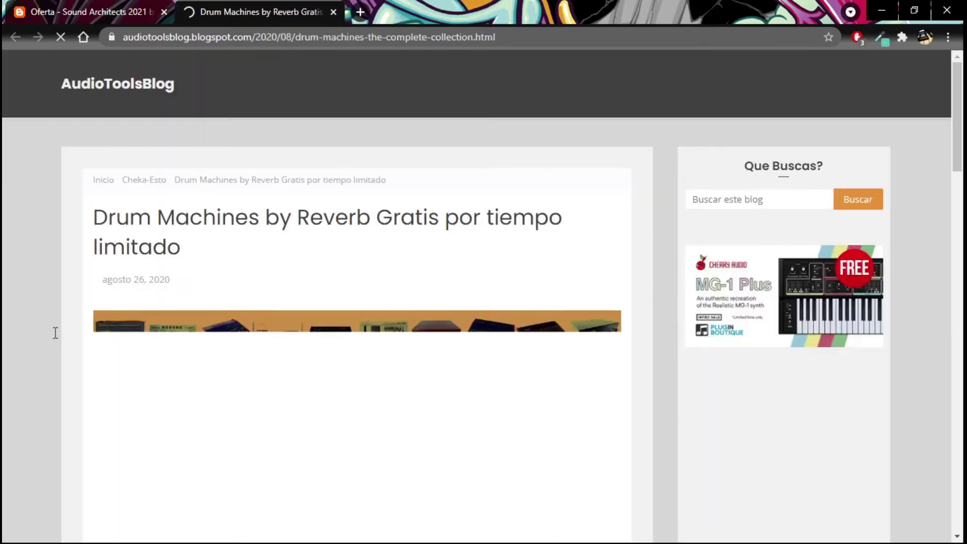
scroll(55, 333, down, 9)
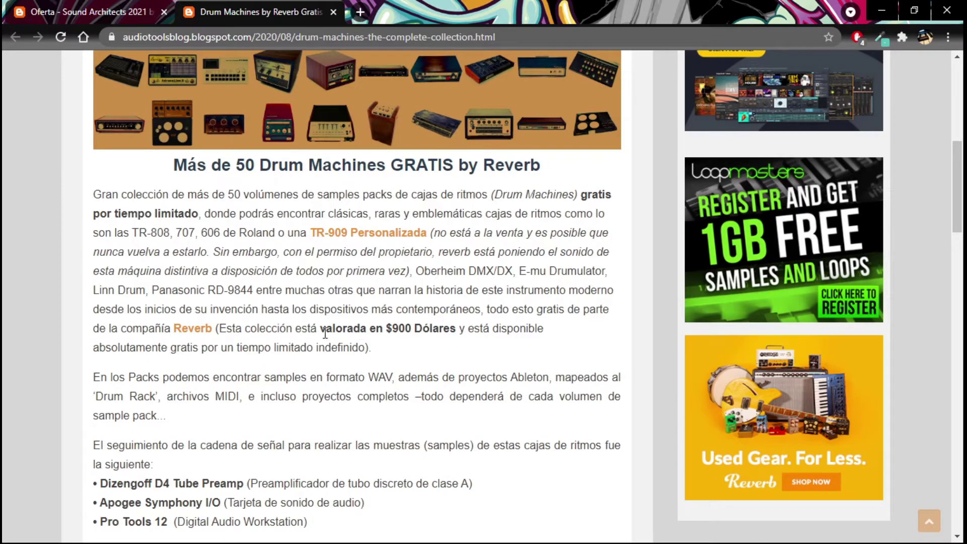
scroll(4, 351, up, 3)
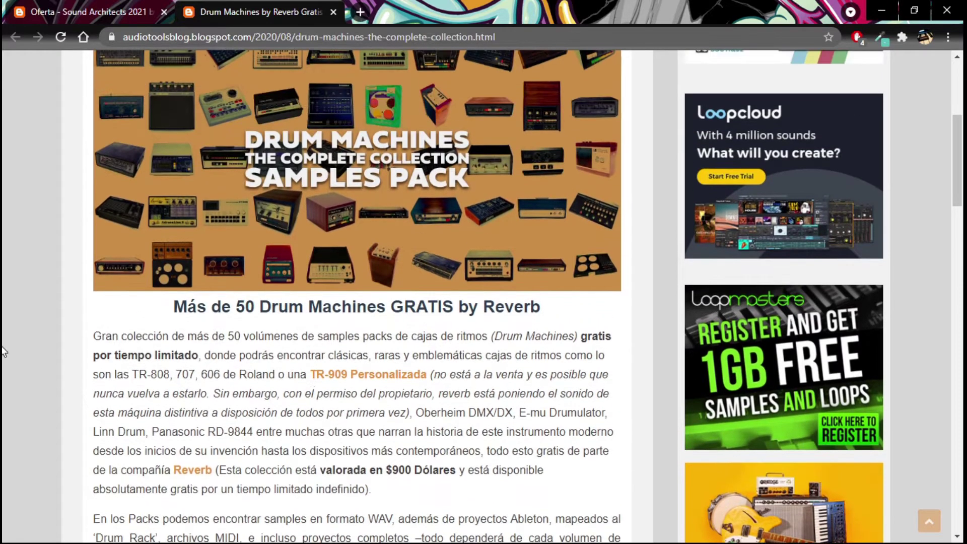
scroll(69, 378, down, 13)
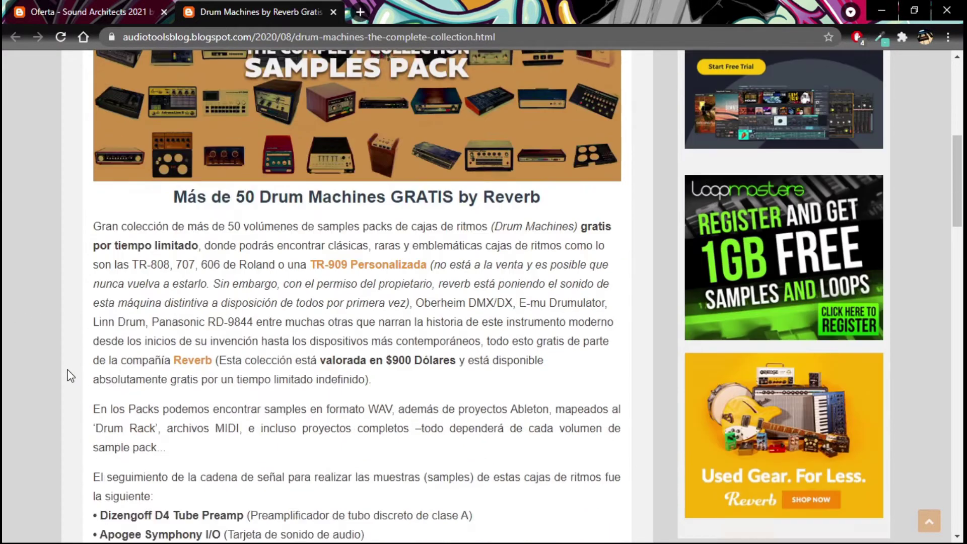
scroll(76, 367, up, 9)
scroll(79, 366, up, 10)
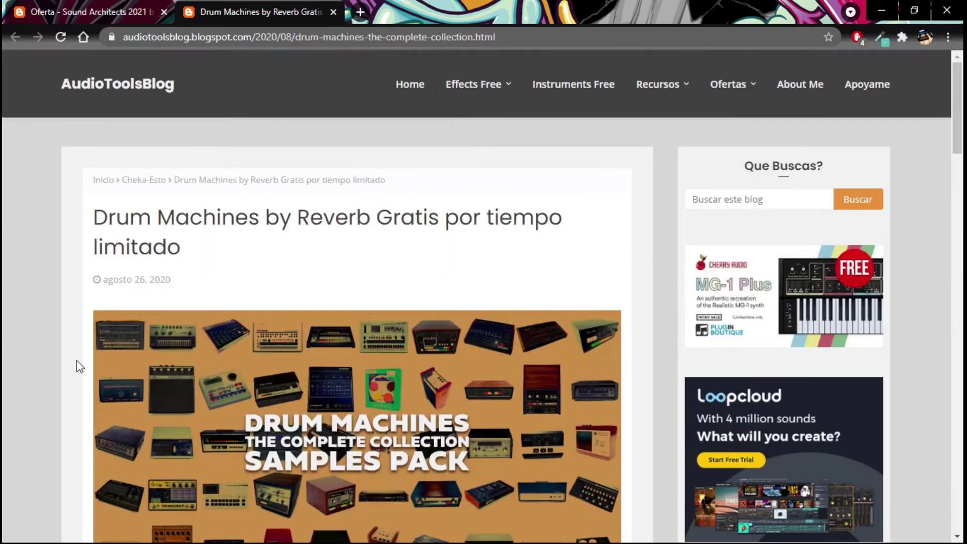
Return to the Sound Architects 2021 article, close the Drum Machines post, and review the article's introduction.
click(121, 14)
scroll(151, 202, up, 2)
scroll(174, 301, down, 2)
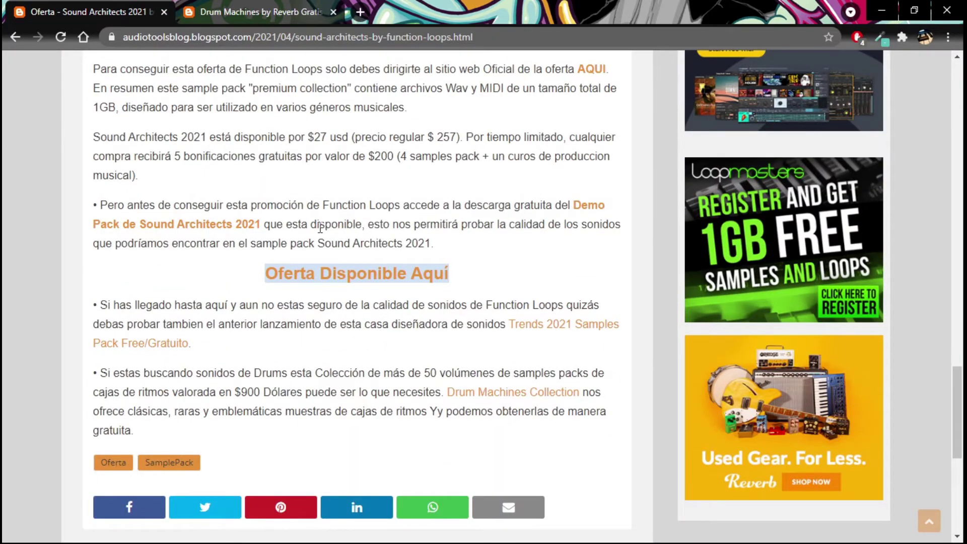
scroll(320, 228, up, 4)
click(333, 12)
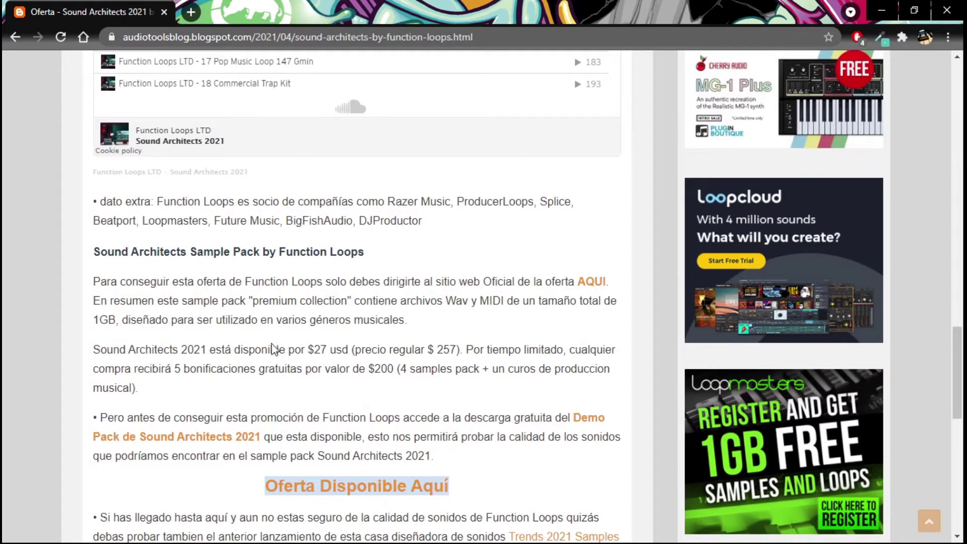
scroll(452, 342, up, 20)
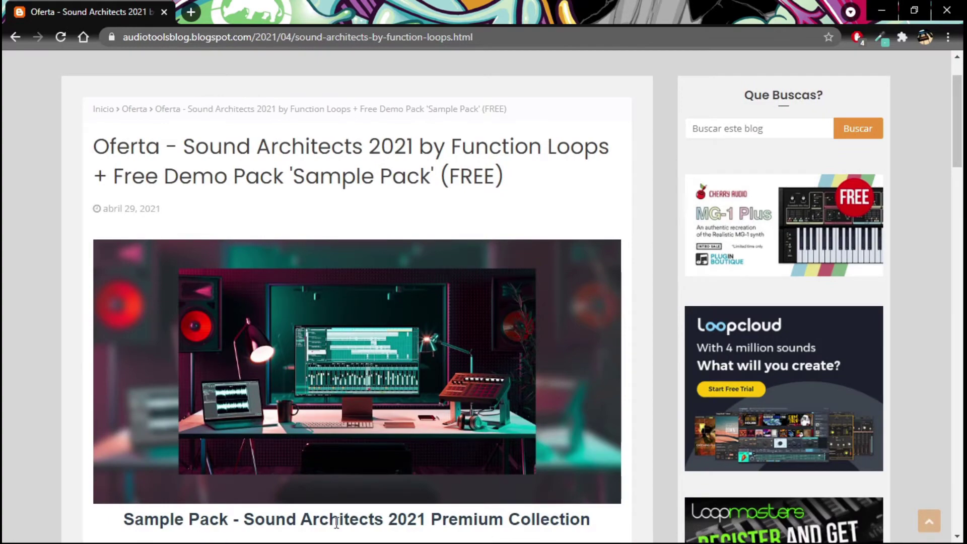
scroll(630, 237, down, 3)
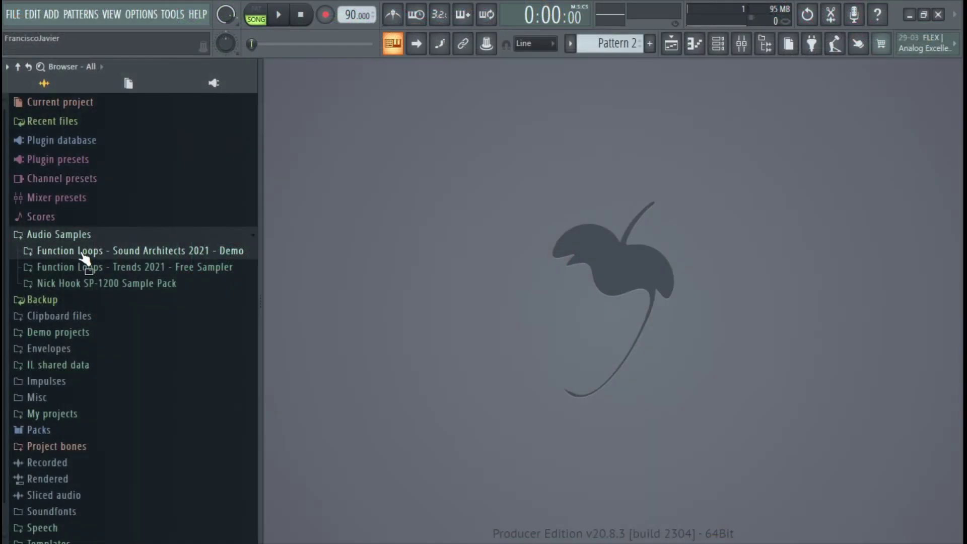
In FL Studio, expand the Function Loops - Sound Architects 2021 - Demo folder and audition its samples from Angels Bass Loop through Keys Piano Dream Tape.
click(81, 251)
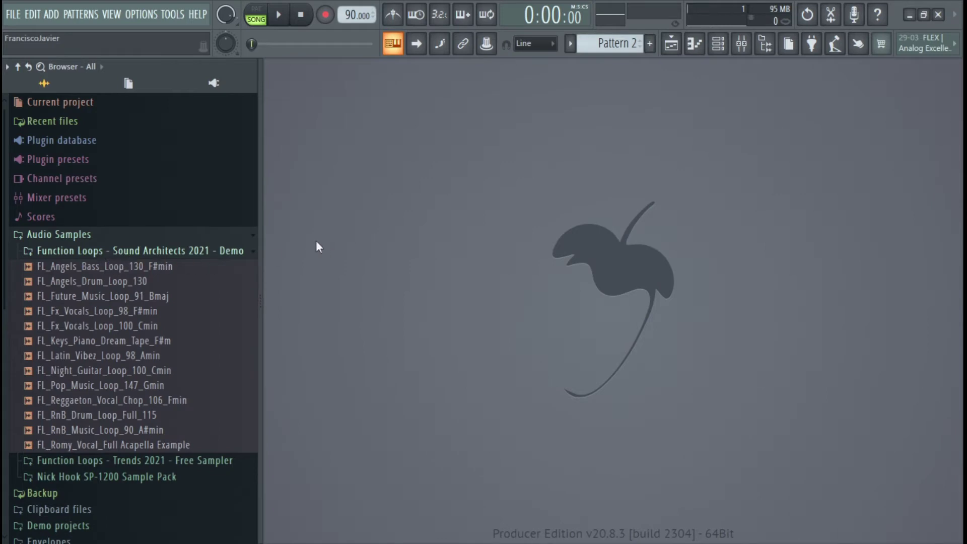
click(124, 267)
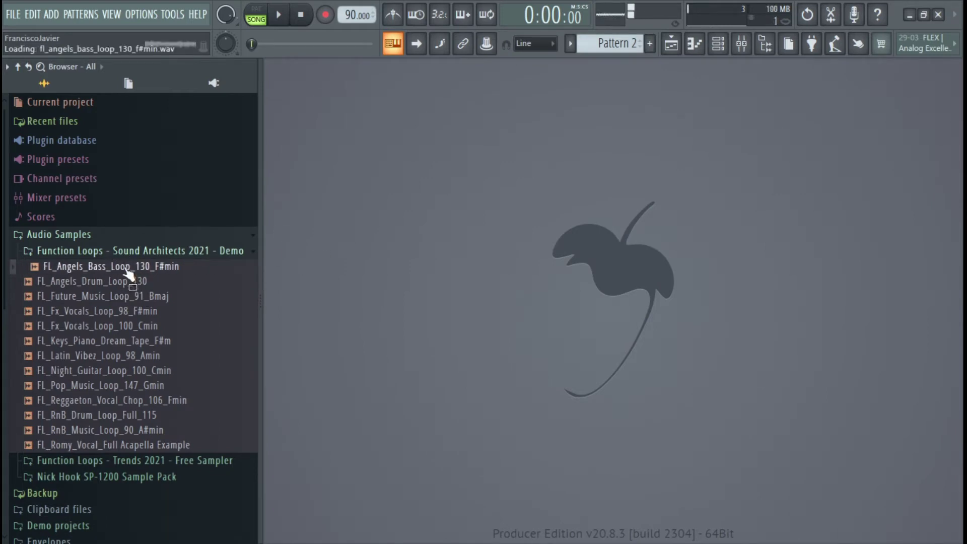
click(128, 283)
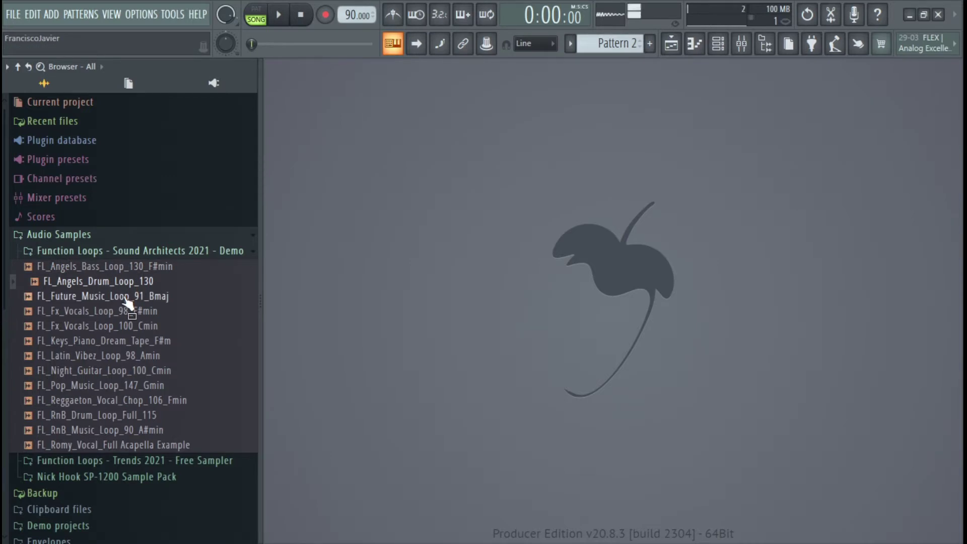
click(127, 297)
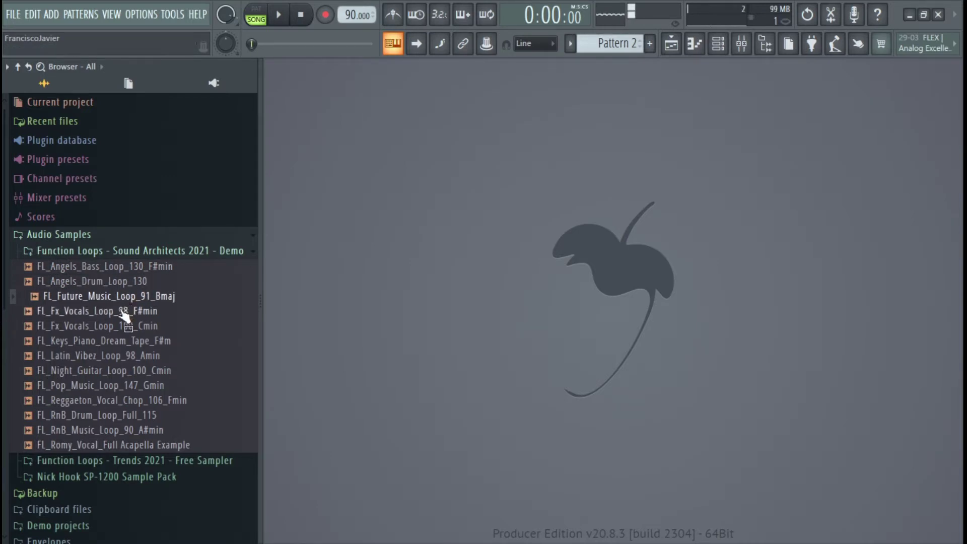
click(123, 312)
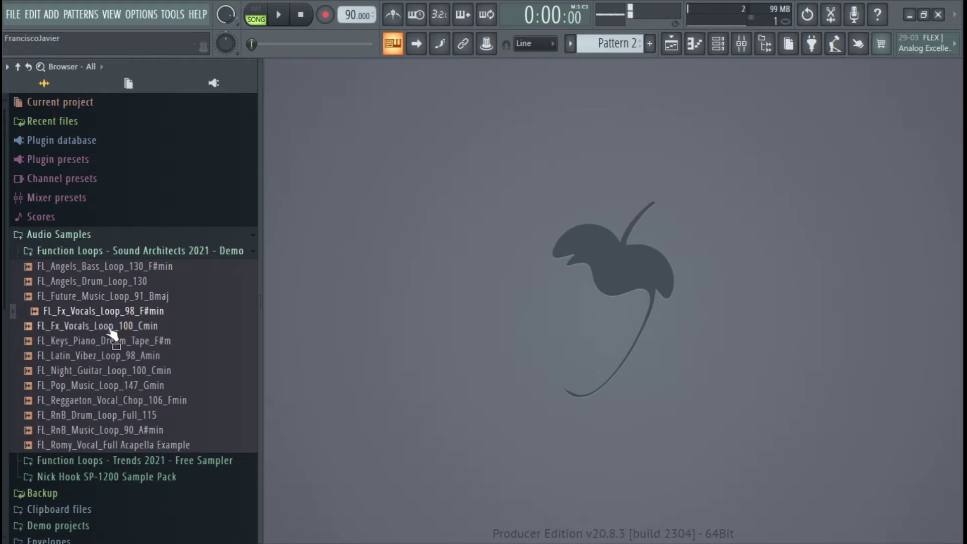
click(112, 327)
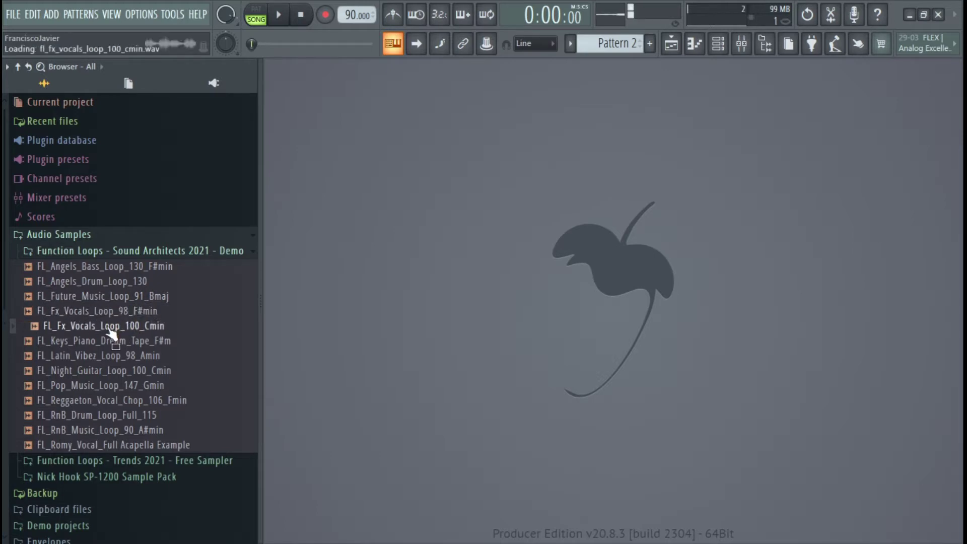
click(105, 342)
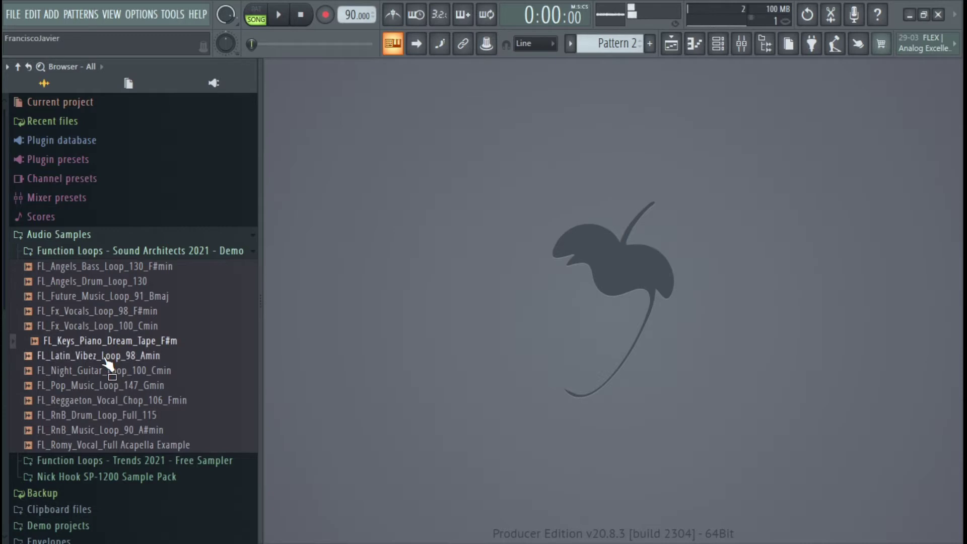
Audition the remaining demo pack samples, from Latin Vibez Loop through the Romy Vocal full acapella.
click(108, 357)
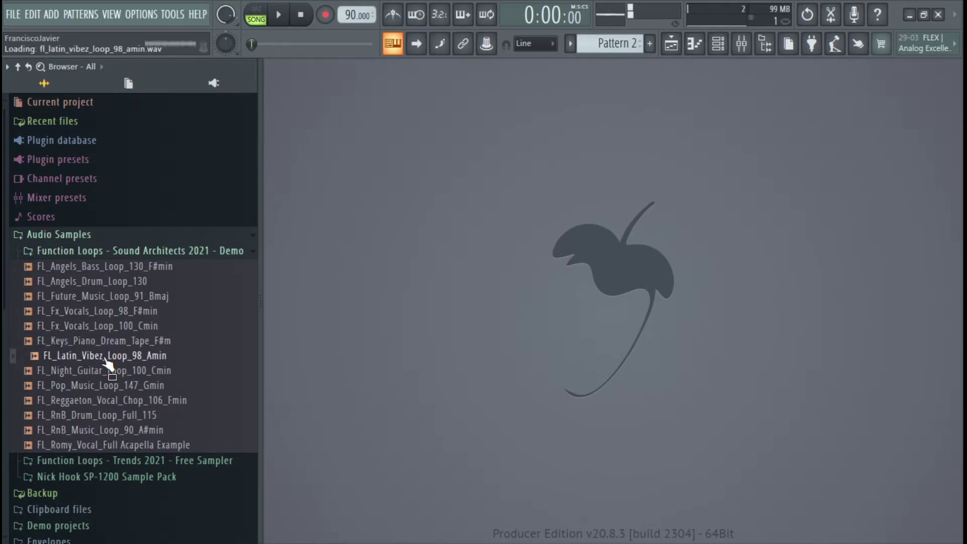
click(108, 373)
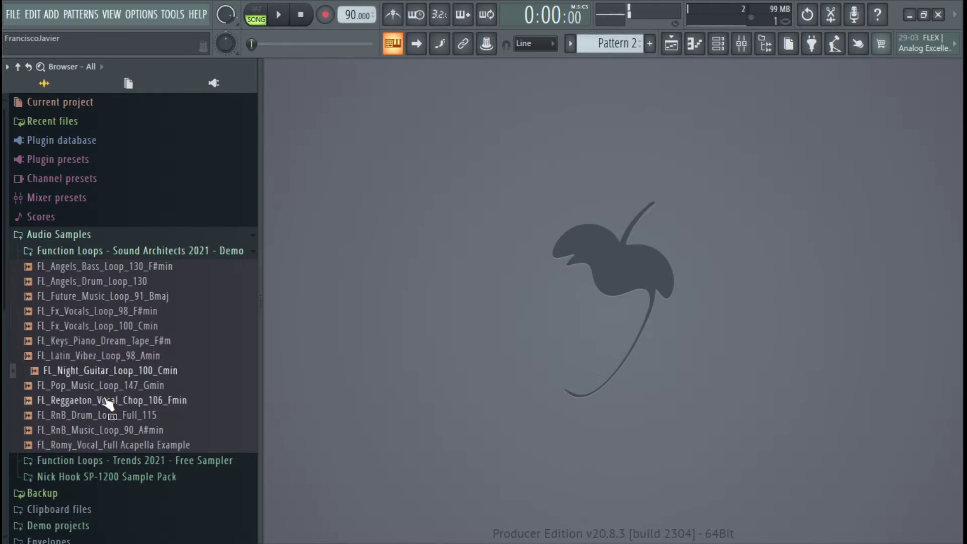
click(106, 388)
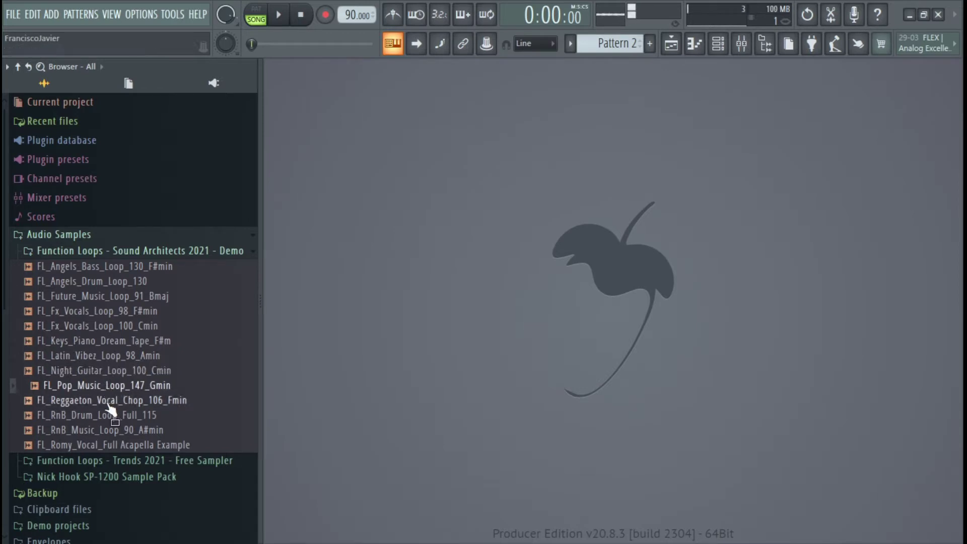
click(104, 401)
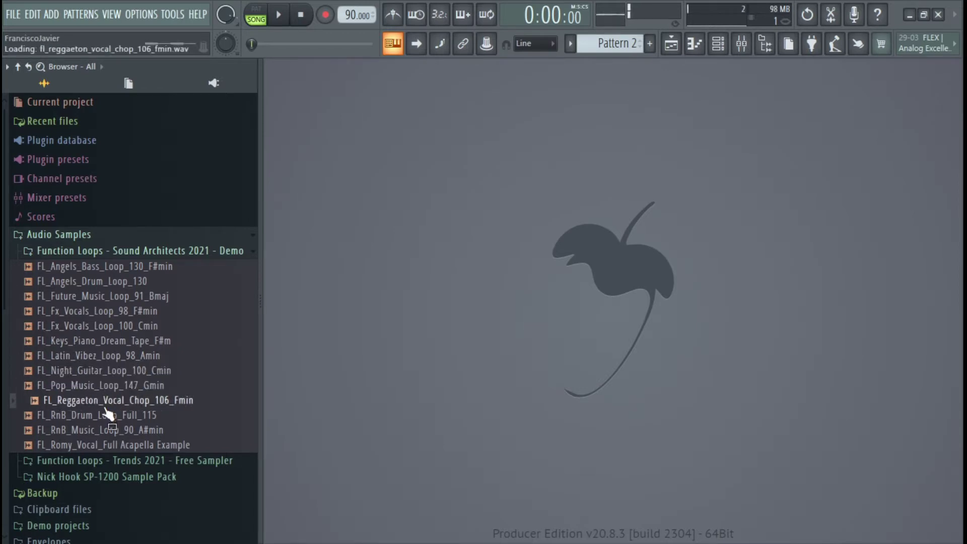
click(105, 417)
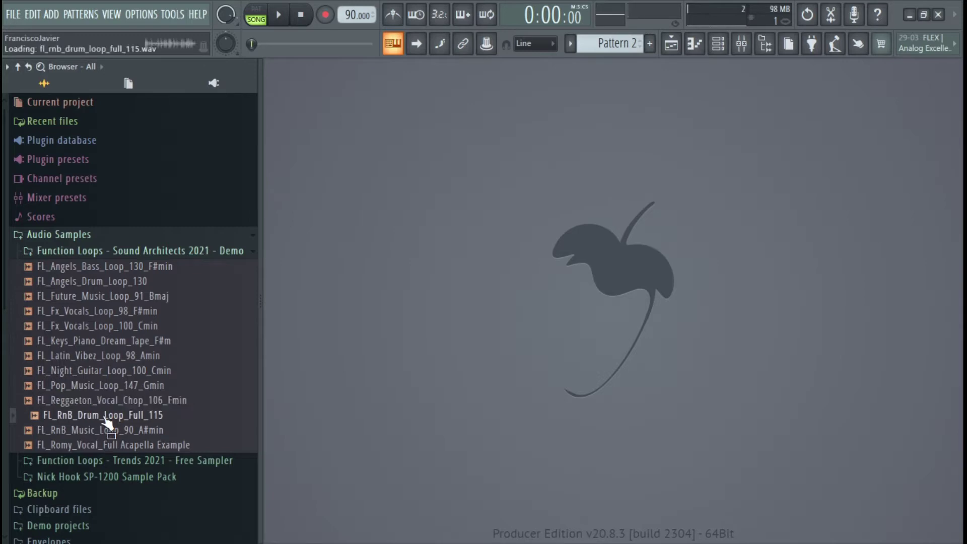
click(107, 430)
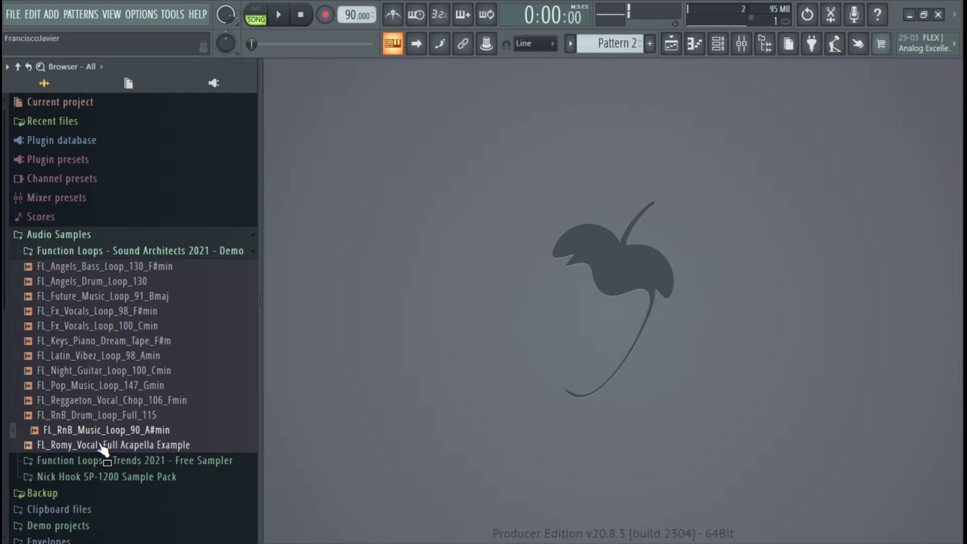
click(104, 445)
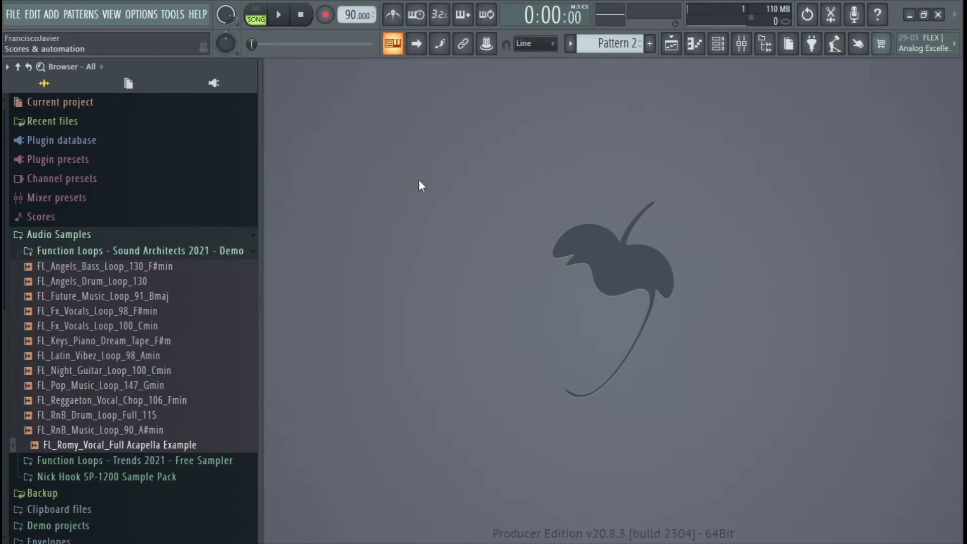
Open the Playlist and audition the FL_RnB_Music_Loop_90_A#min and FL_RnB_Drum_Loop_Full_115 samples.
key(F5)
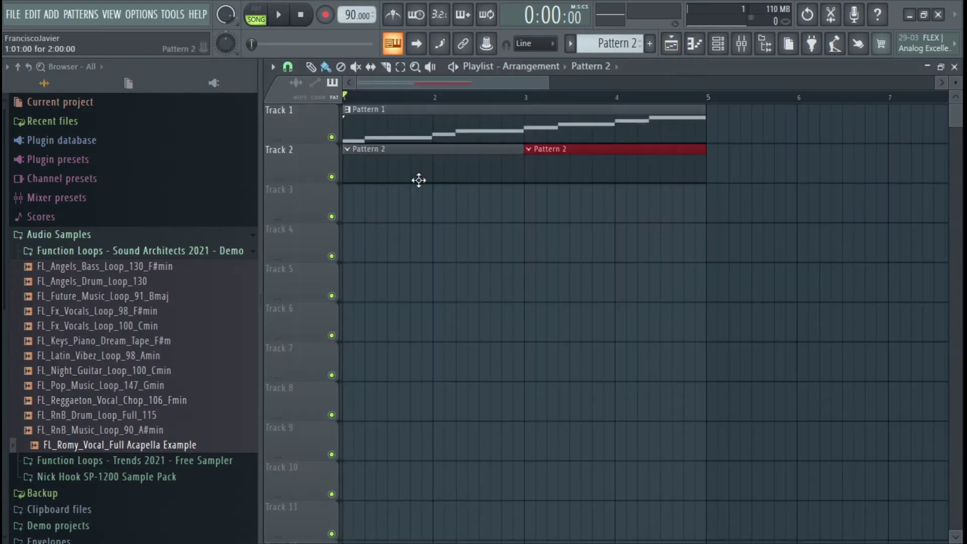
drag(516, 82, 483, 82)
mouse_move(548, 81)
mouse_down()
mouse_move(572, 81)
mouse_move(534, 84)
mouse_up()
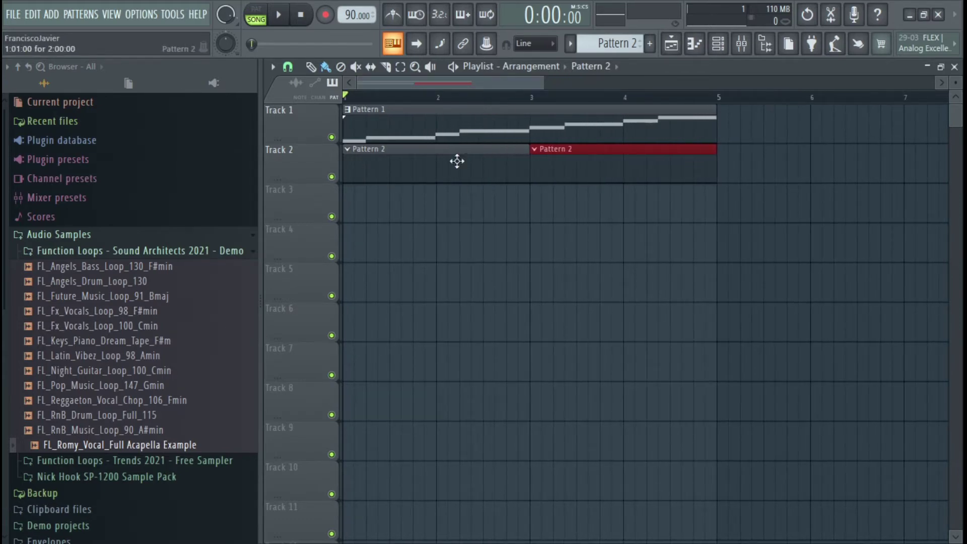
click(120, 431)
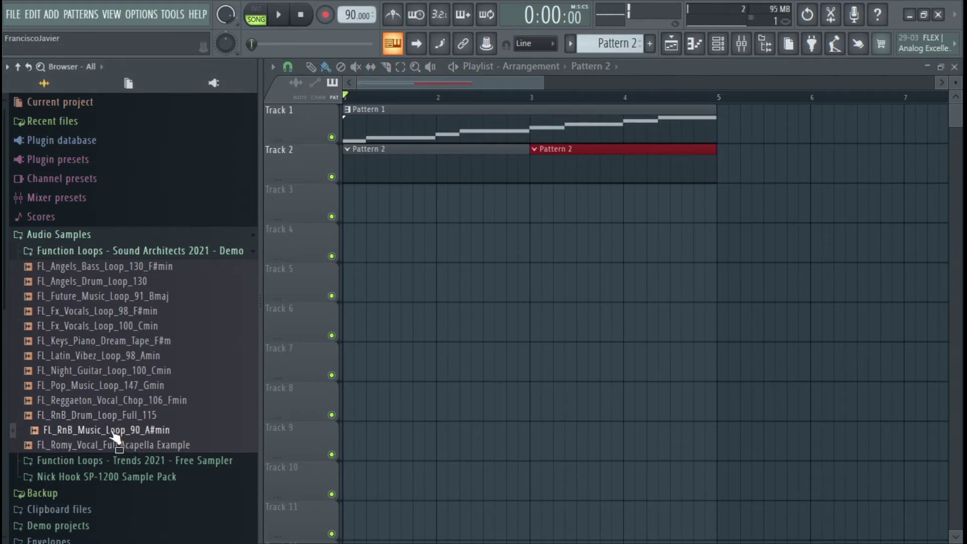
click(108, 418)
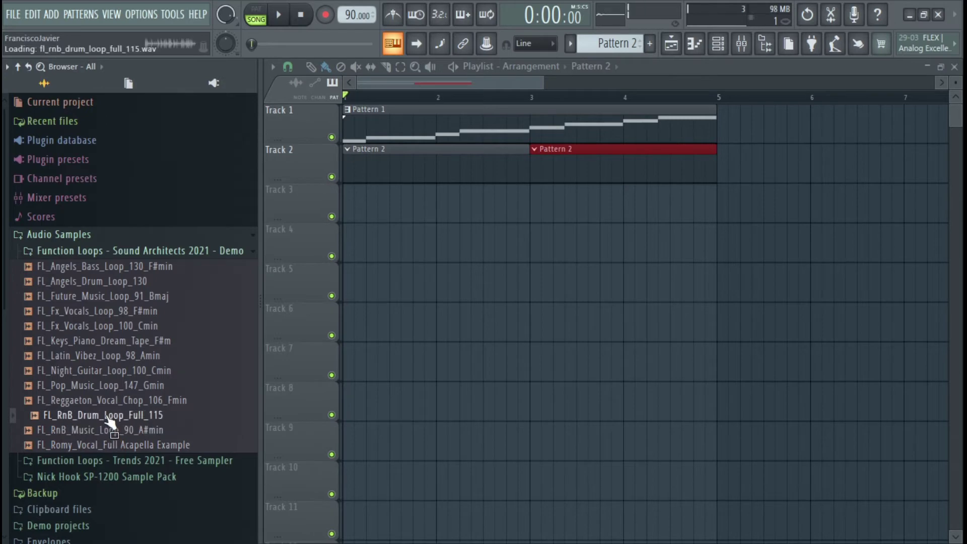
Play the song arrangement with the Channel rack shown over the Playlist and the browser hidden.
key(F6)
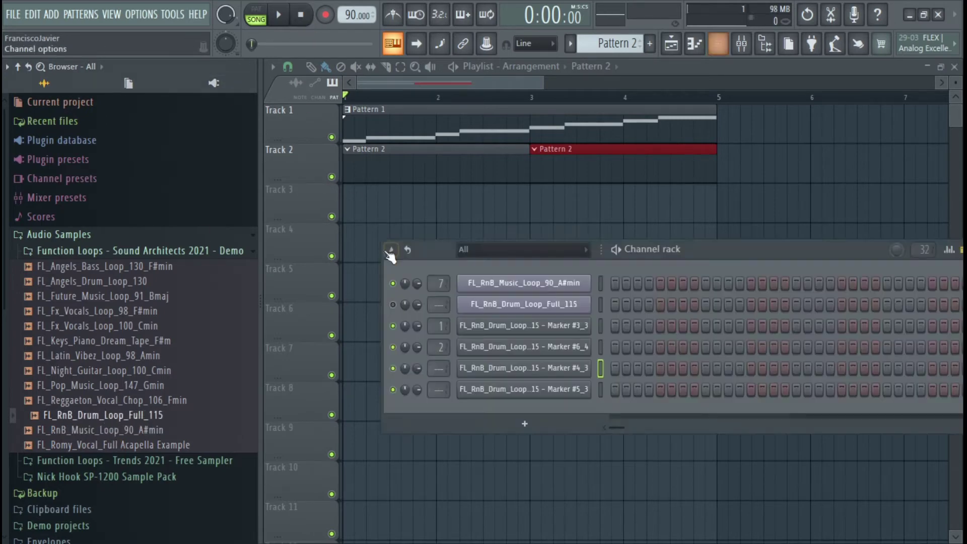
drag(732, 259, 646, 233)
key(space)
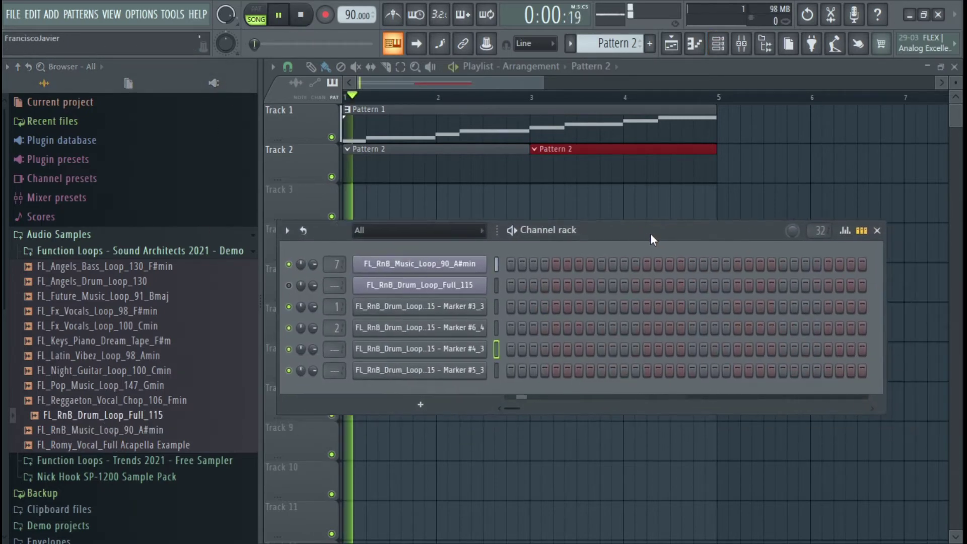
key(alt+F8)
drag(348, 230, 432, 224)
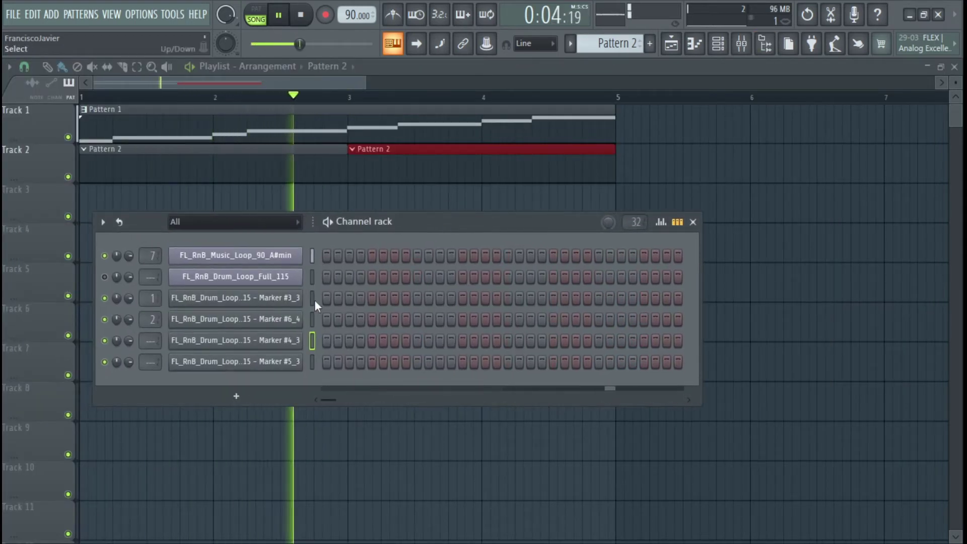
Stop playback and examine the slices of FL_RnB_Drum_Loop_Full_115 around Marker #3 to Marker #12 in Slicex.
key(space)
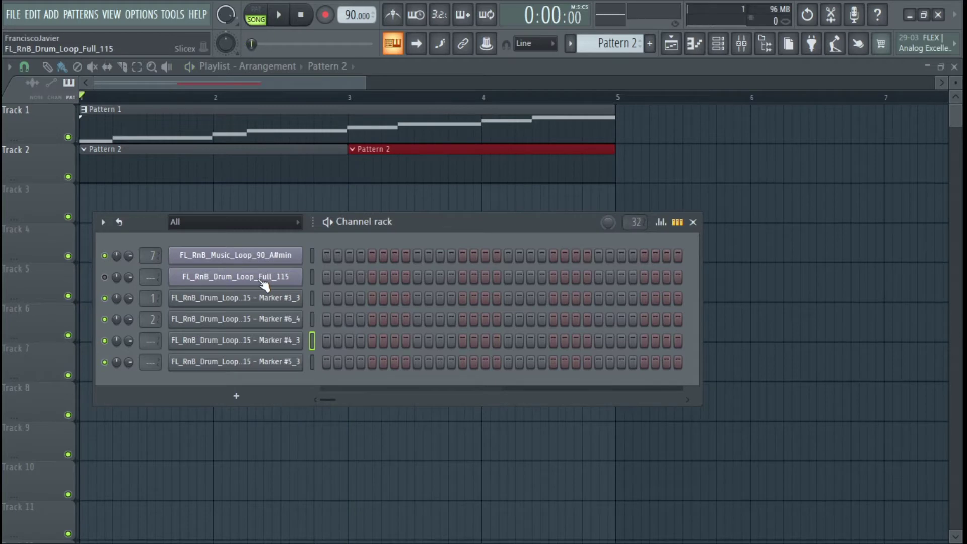
click(262, 280)
scroll(573, 397, down, 3)
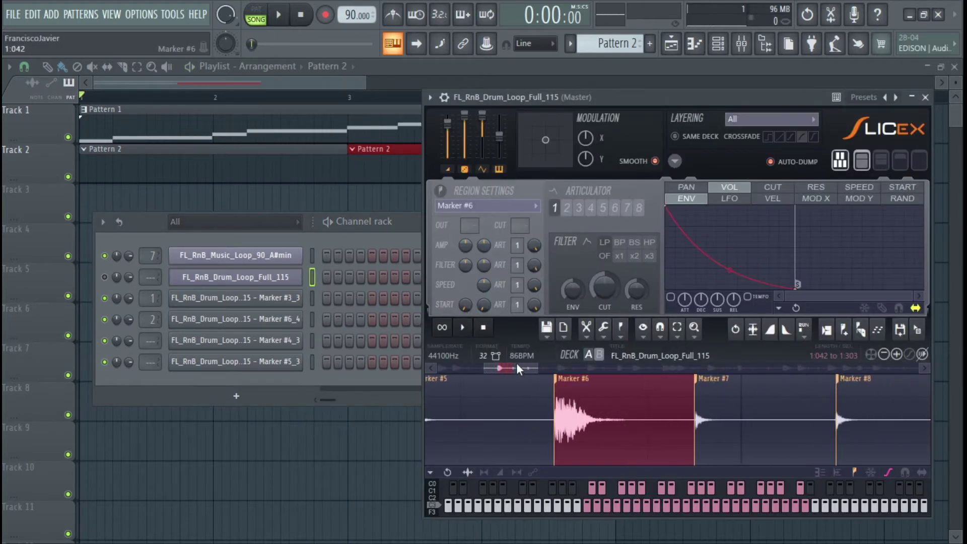
drag(517, 363, 488, 364)
click(557, 415)
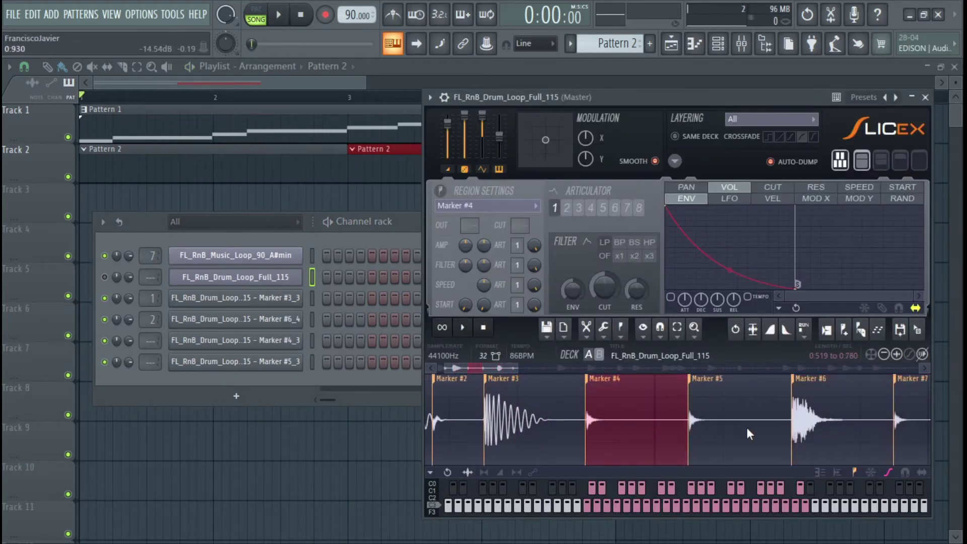
scroll(537, 430, down, 5)
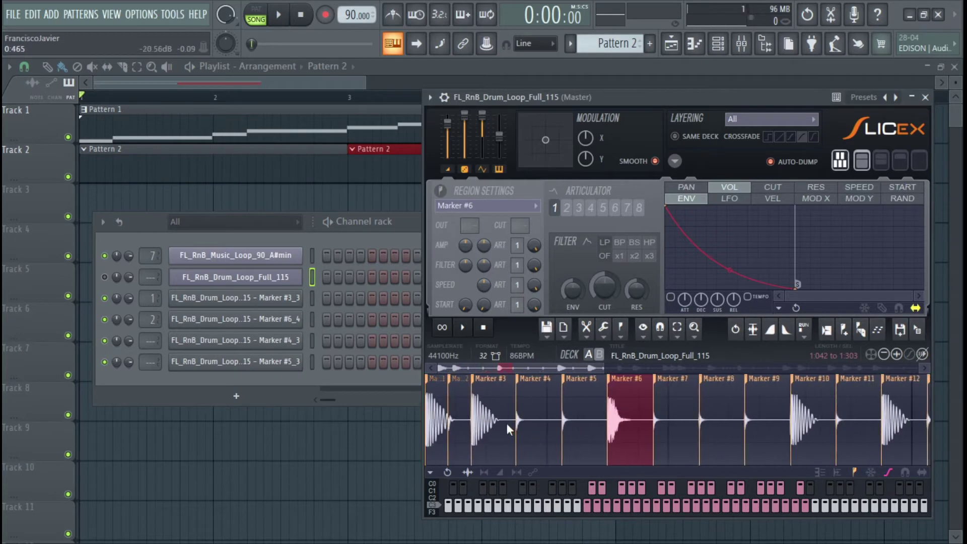
click(926, 97)
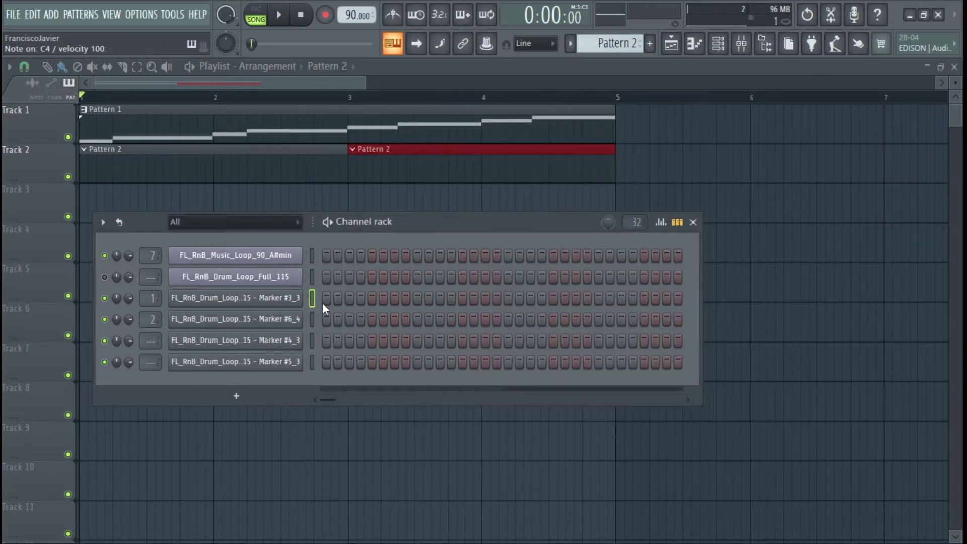
Start Pattern 2's drums with Marker #3_3 hits on steps 1 and 17 and Marker #6_4 hits on steps 9 and 21, while playing the song.
mouse_move(428, 229)
mouse_down()
mouse_move(440, 243)
mouse_move(430, 227)
mouse_up()
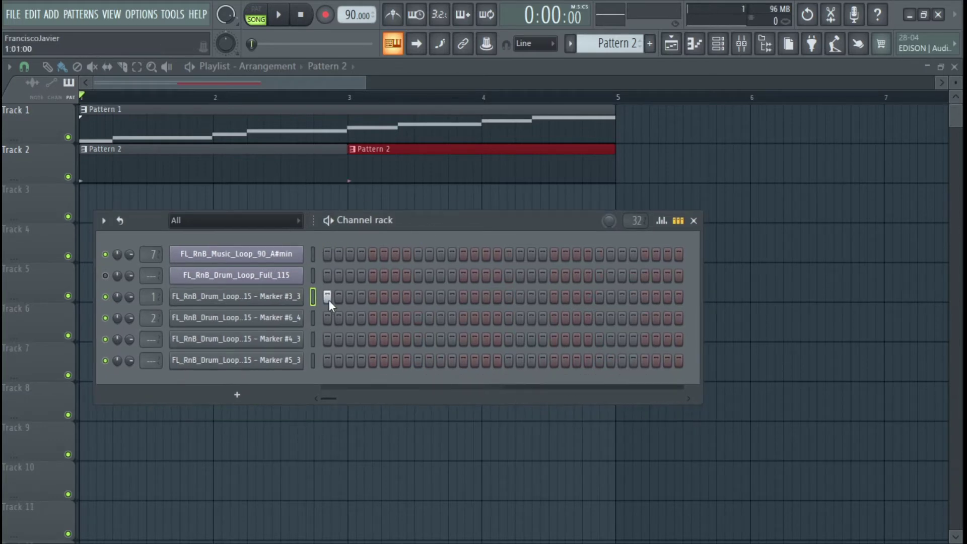
key(space)
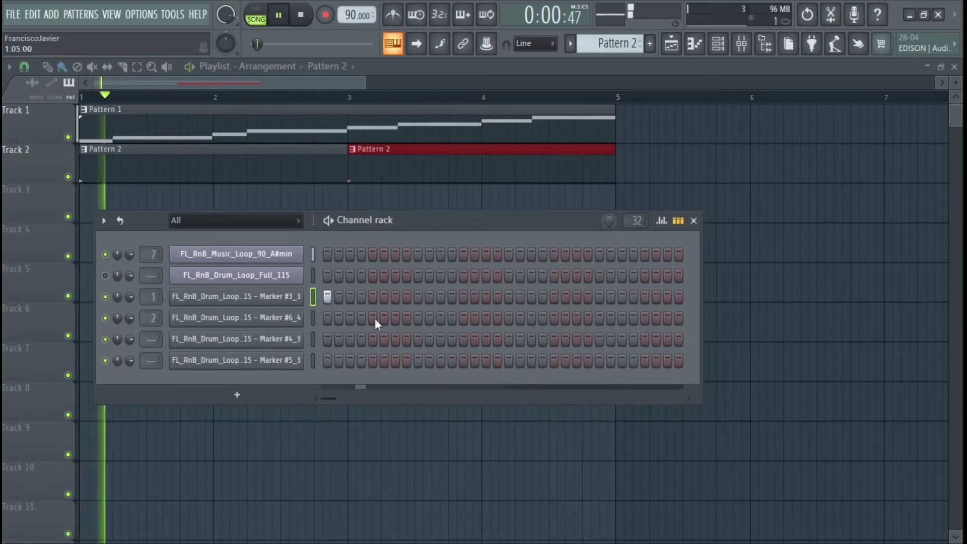
click(418, 318)
click(554, 319)
click(509, 297)
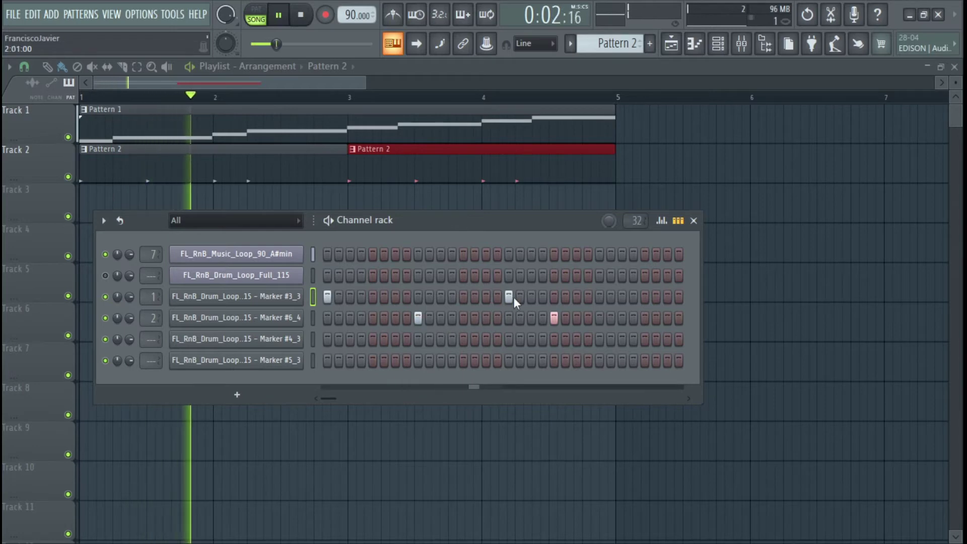
Try an extra Marker #3_3 hit on step 19, restart the song, and remove the hit.
click(528, 299)
key(space)
key(space)
right_click(532, 299)
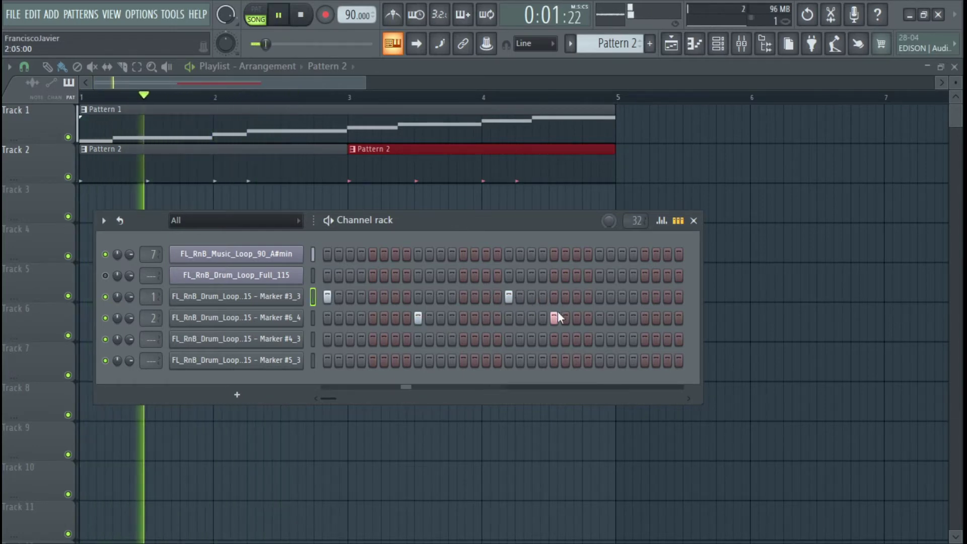
Move the Marker #6_4 hit from step 21 to step 25 and add a Marker #3_3 hit on step 19.
right_click(556, 313)
click(601, 319)
click(552, 297)
click(533, 297)
right_click(554, 297)
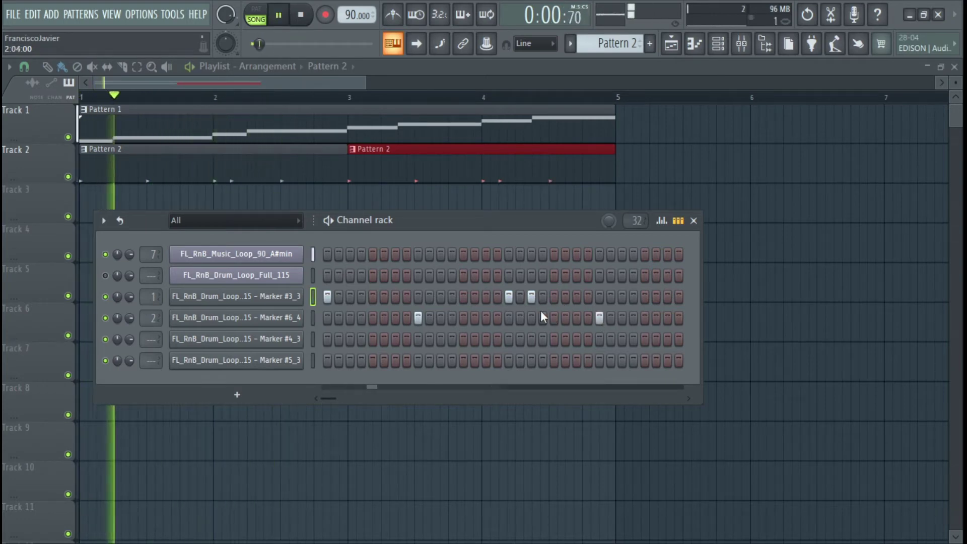
Try filling Marker #4_3 on every second step, with Marker #5_3 hits on the even steps from 2 to 22.
click(286, 341)
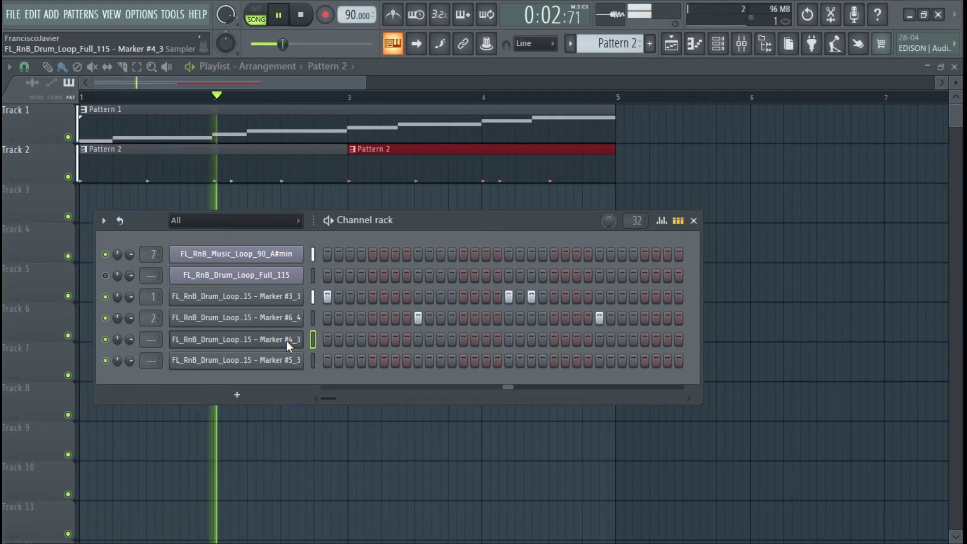
right_click(286, 340)
click(313, 358)
click(313, 360)
click(339, 360)
click(361, 361)
click(384, 360)
click(406, 360)
click(430, 360)
click(452, 360)
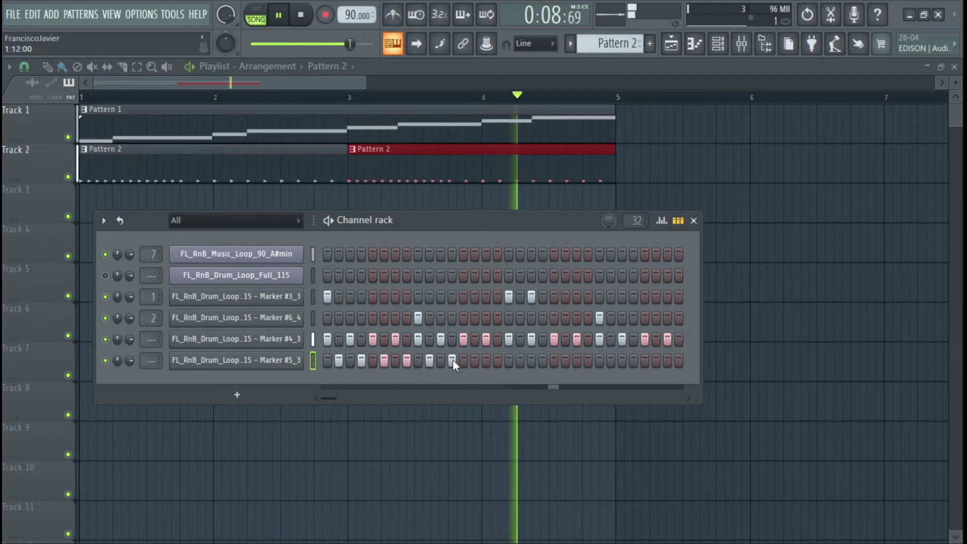
click(475, 360)
click(497, 360)
click(520, 360)
click(542, 360)
click(565, 360)
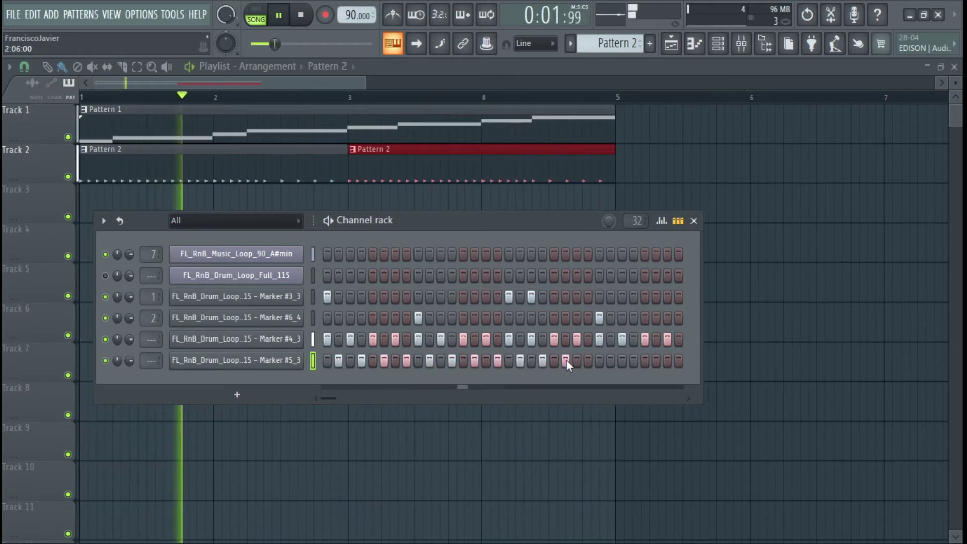
Remove all the Marker #5_3 hits from step 22 back to step 2.
right_click(565, 360)
right_click(543, 360)
right_click(520, 360)
right_click(497, 360)
right_click(474, 360)
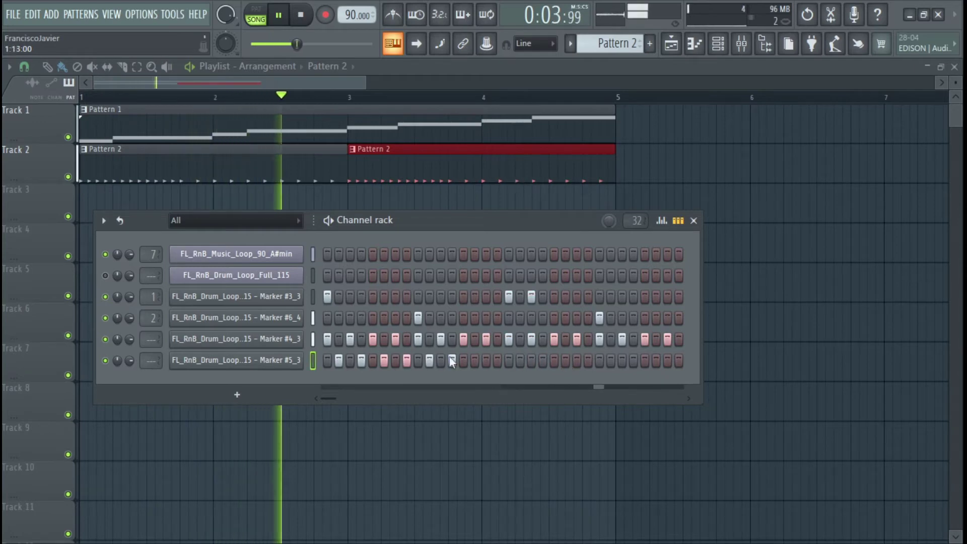
right_click(452, 360)
right_click(429, 360)
right_click(406, 360)
right_click(383, 360)
right_click(361, 360)
right_click(338, 360)
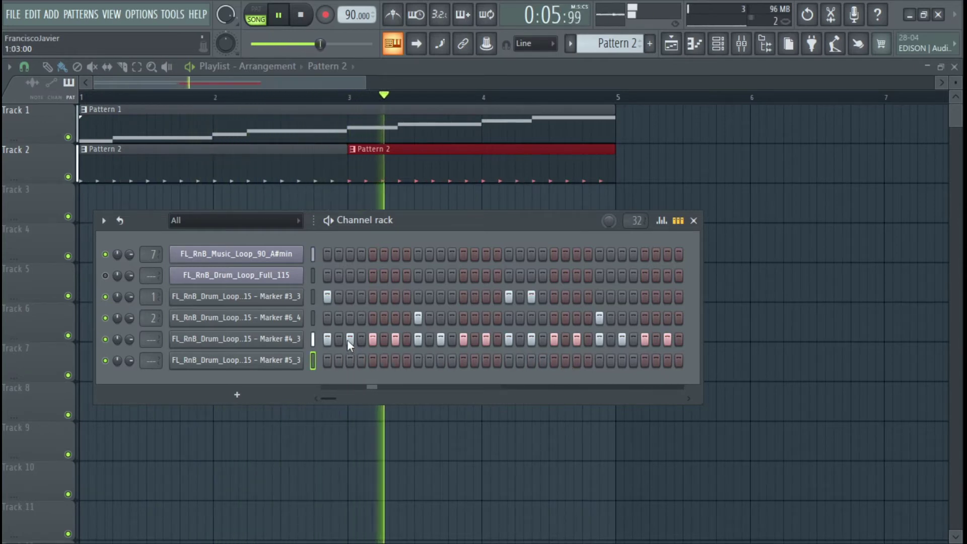
Fill Marker #4_3 on every fourth step and place Marker #5_3 hits on steps 3, 7, 11, 15, 19, 23, 27 and 31.
right_click(271, 340)
click(354, 364)
click(350, 360)
click(395, 360)
click(441, 360)
click(486, 361)
click(532, 360)
click(588, 360)
click(577, 360)
click(587, 360)
click(622, 361)
click(667, 360)
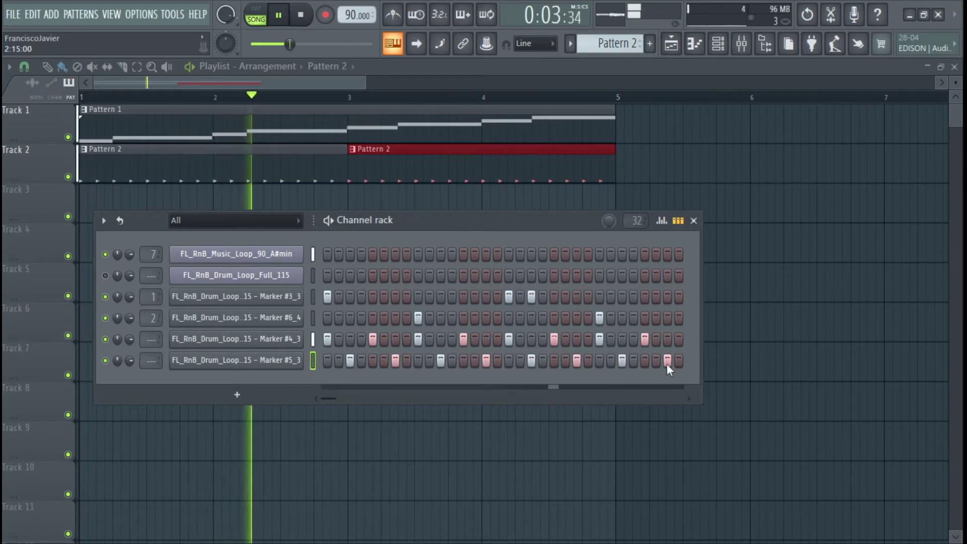
Route the Marker #4_3 and Marker #5_3 channels to mixer track 3.
scroll(150, 338, up, 2)
scroll(153, 359, up, 3)
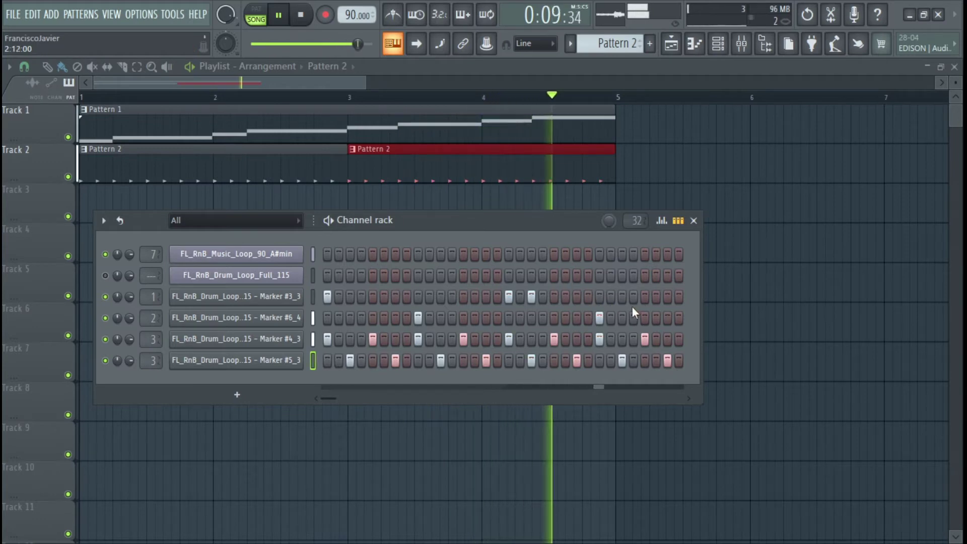
Compare an extra Marker #3_3 hit on steps 31 and 32, keeping only the one on step 32.
click(677, 297)
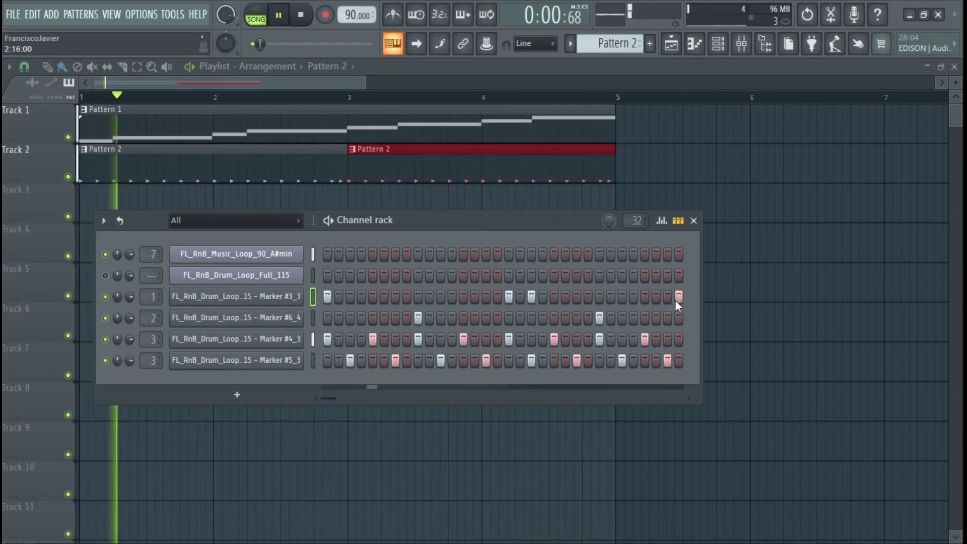
click(668, 298)
right_click(678, 297)
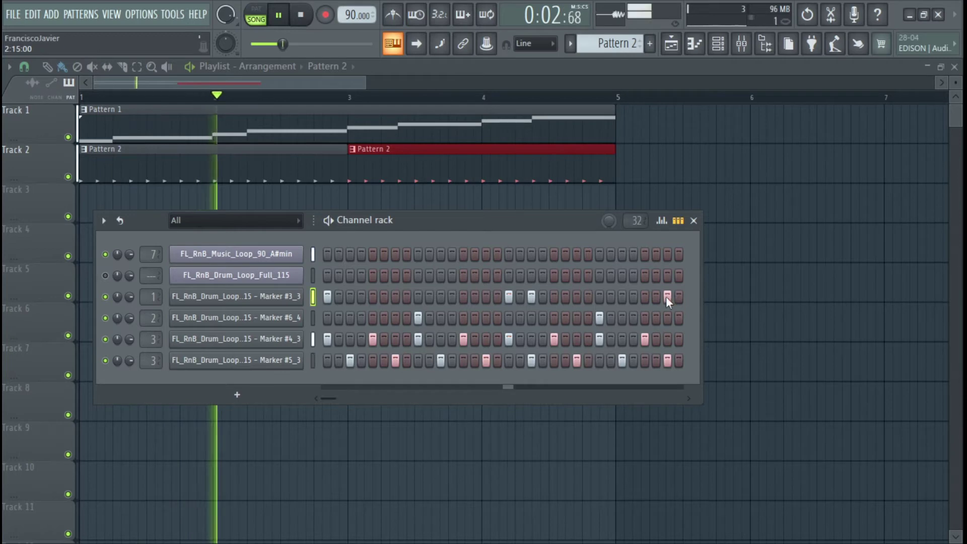
click(677, 298)
right_click(679, 297)
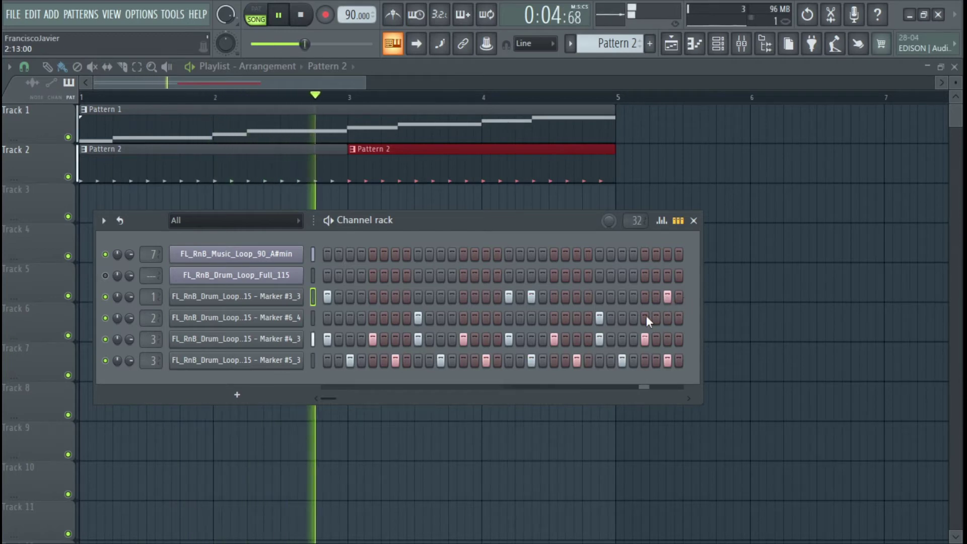
click(665, 297)
click(679, 297)
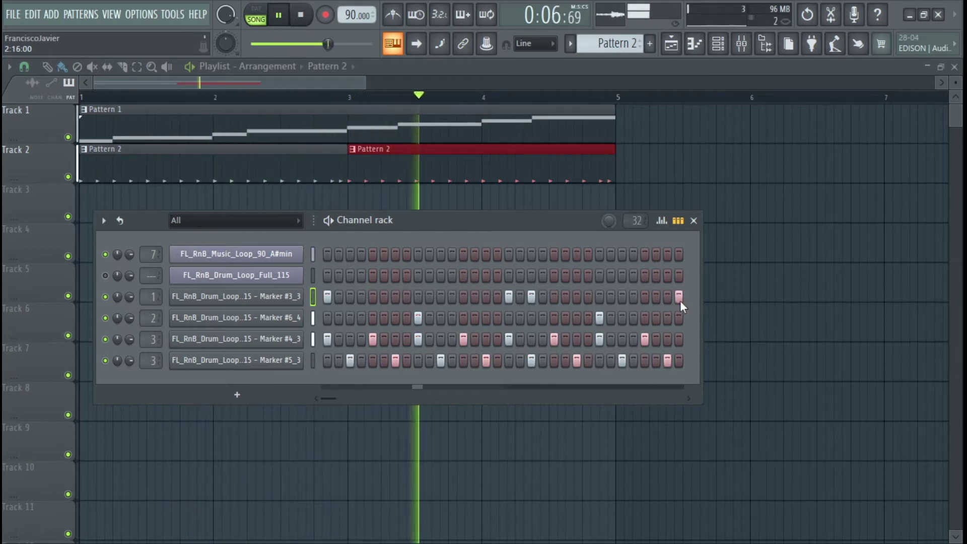
Make the second Pattern 2 clip at bar 3 unique and bring the Channel rack back over the Playlist.
click(354, 149)
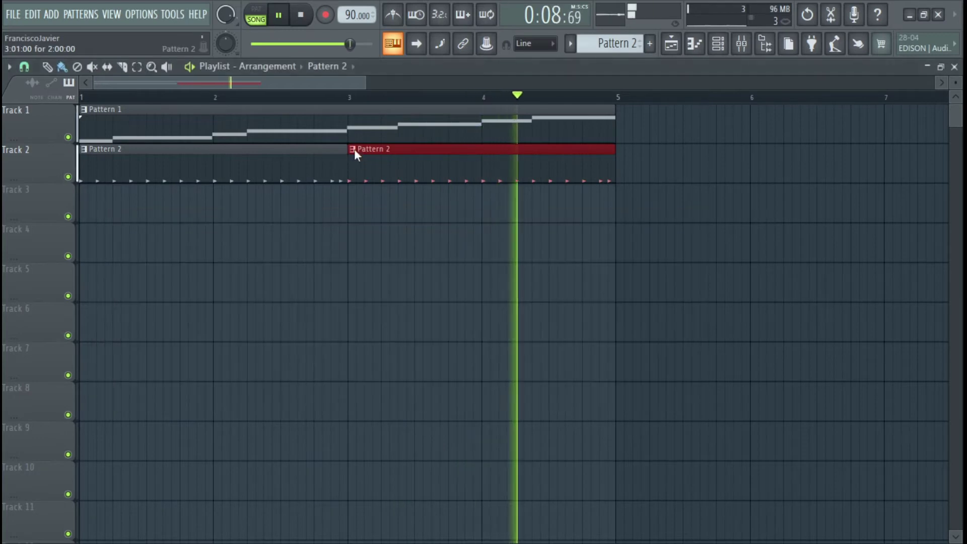
click(412, 244)
key(F6)
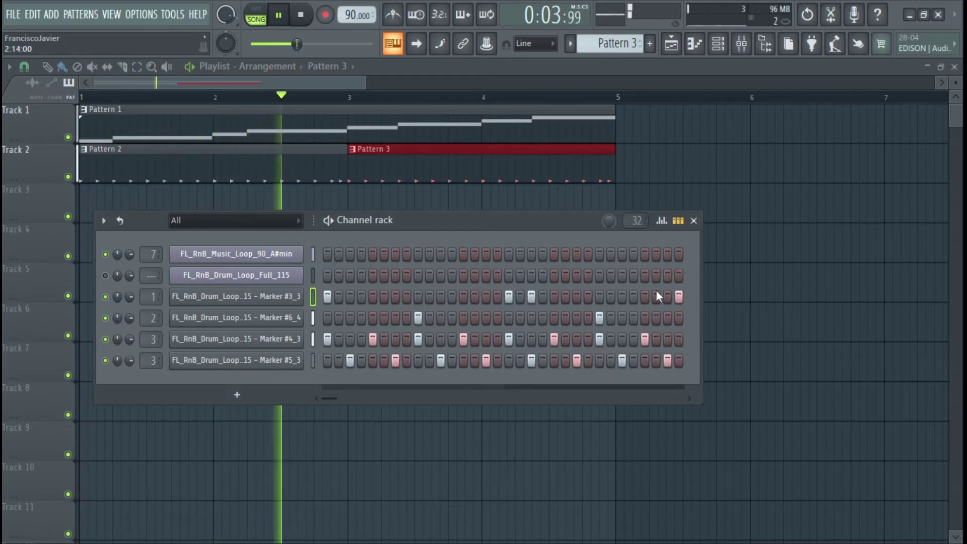
Vary Pattern 3 by adding Marker #3_3 hits on steps 23, 27 and 30 and removing the one on step 32.
click(622, 296)
click(577, 297)
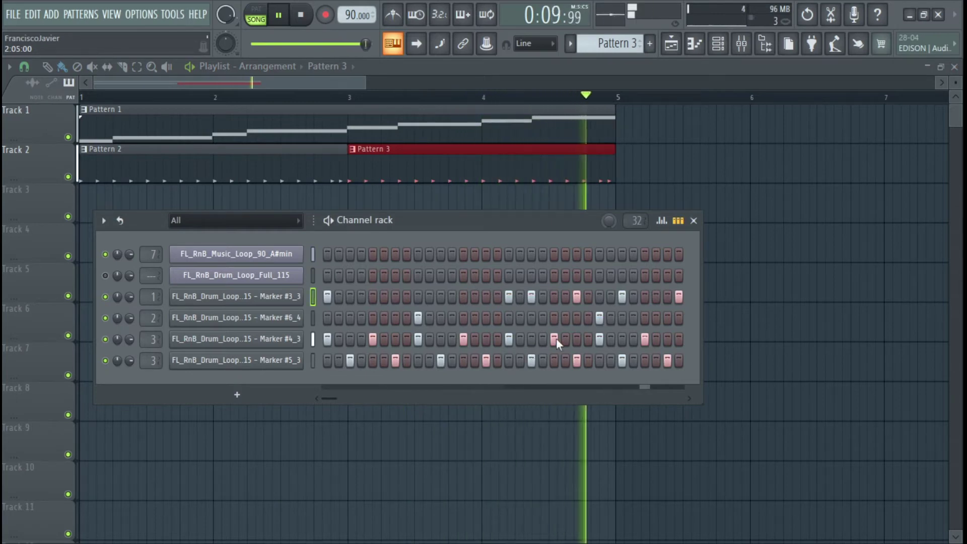
click(656, 296)
click(678, 297)
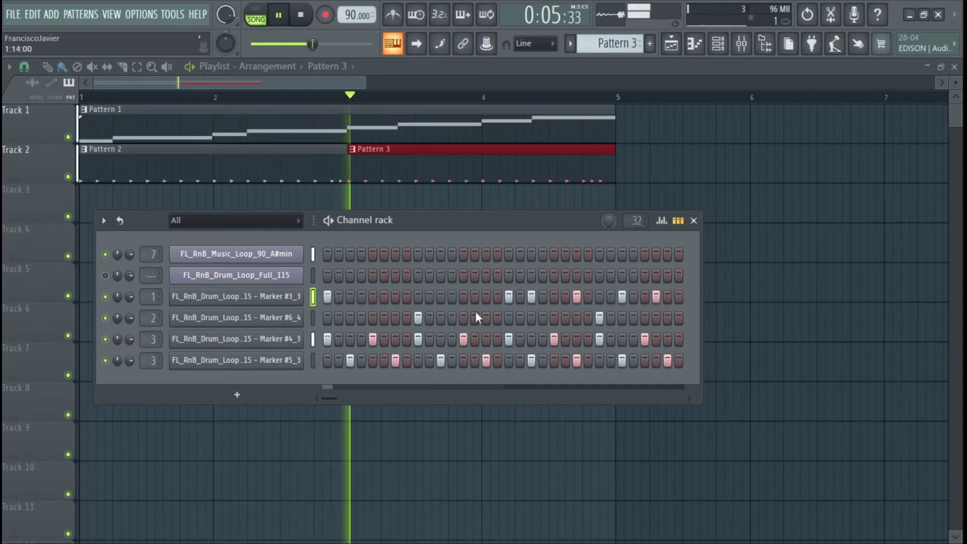
In the Mixer, name inserts 1, 2, 3 and 7 Kick, Snare, Hihat and Sample Guitar respectively.
key(F9)
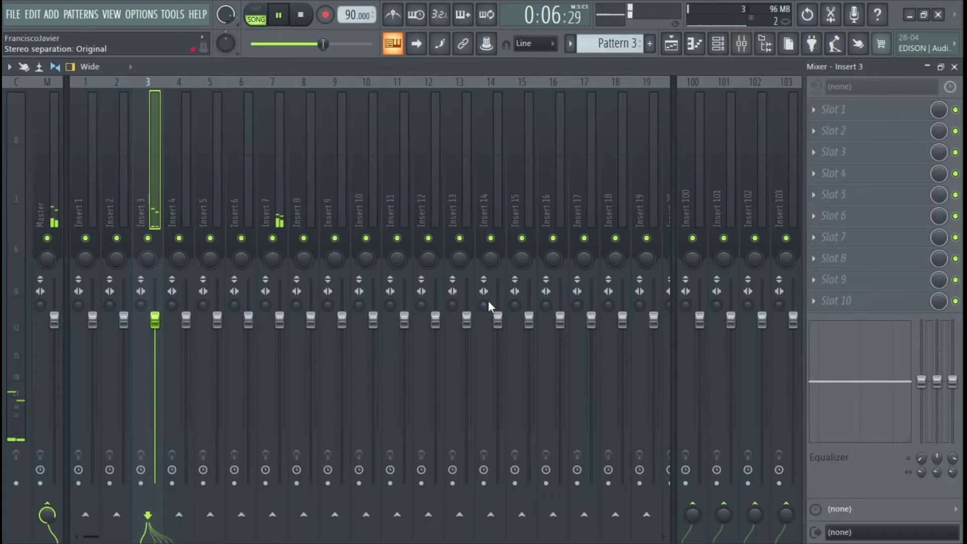
click(90, 190)
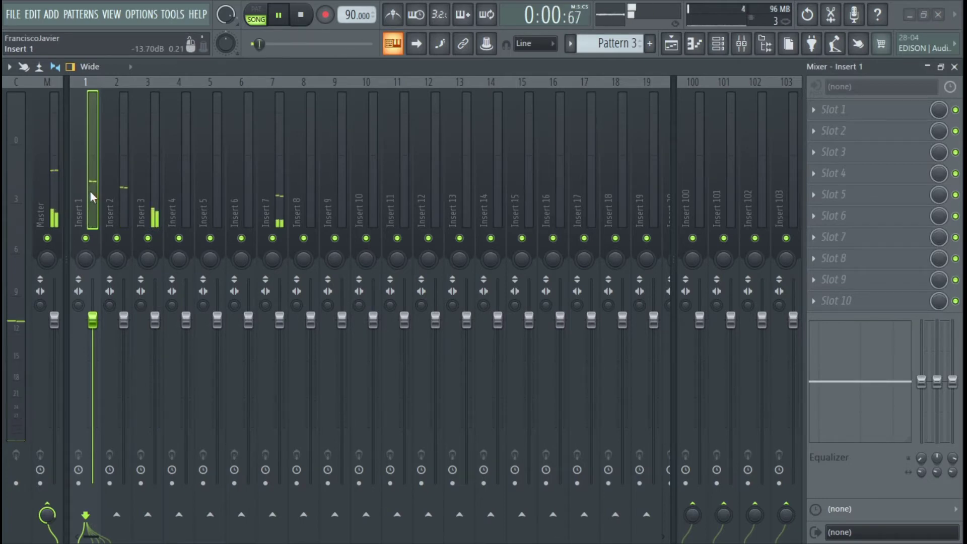
text(Kick)
key(Return)
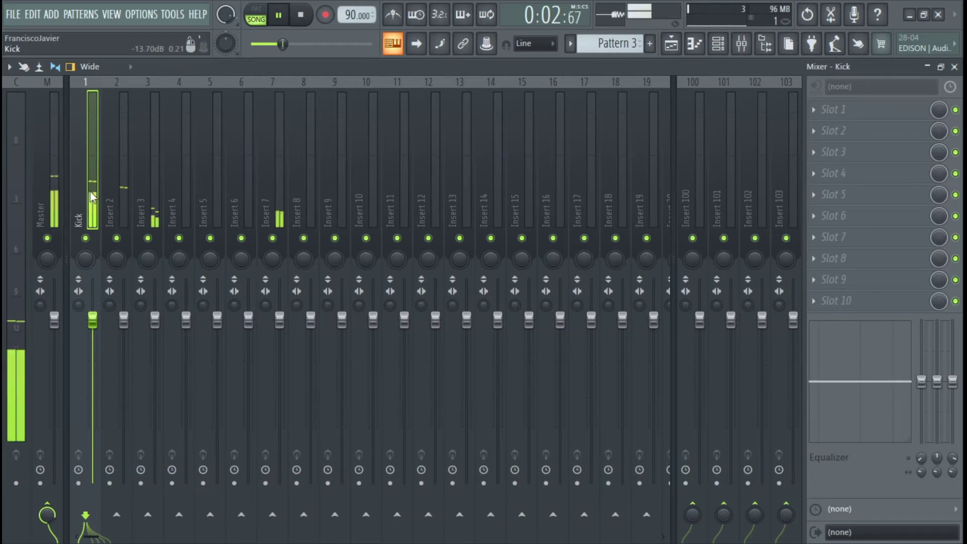
key(Right)
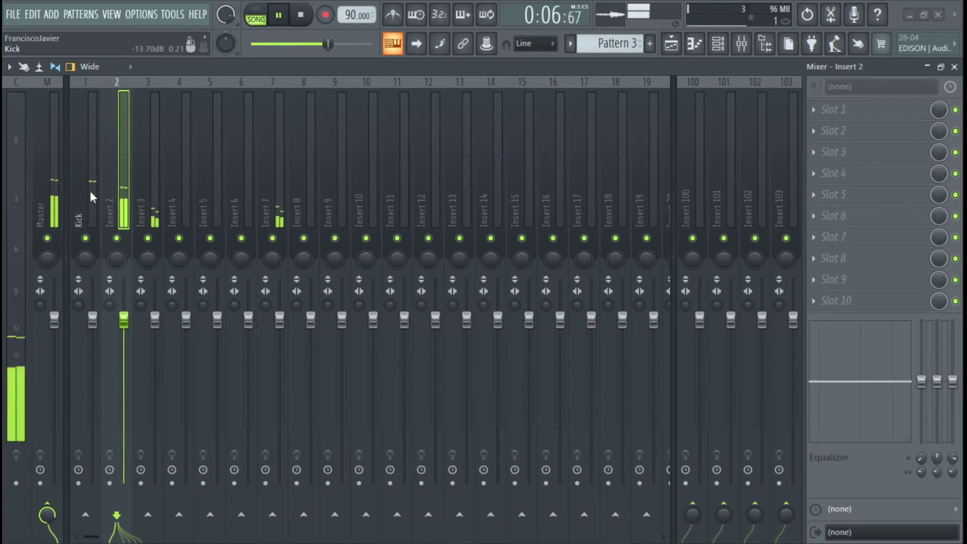
key(ctrl+l)
key(Right)
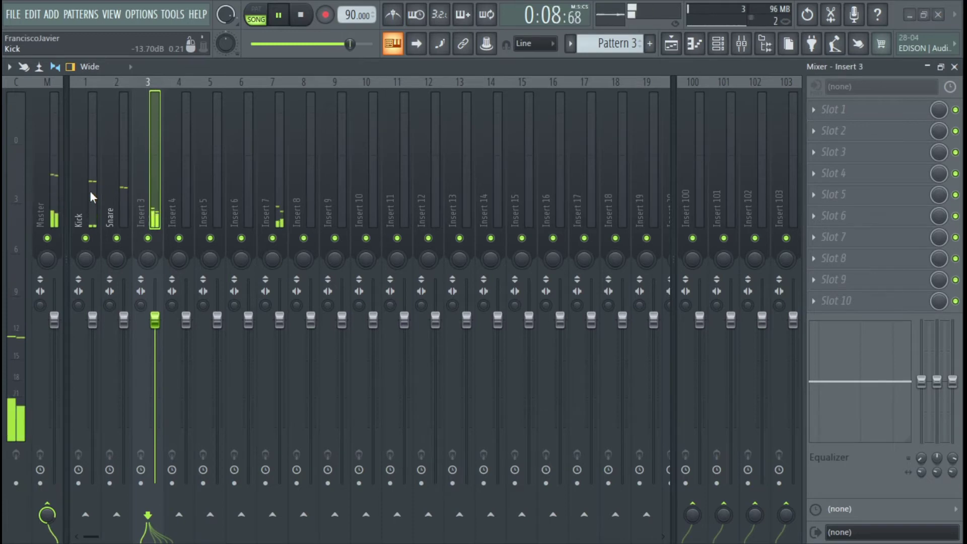
key(ctrl+l)
click(282, 181)
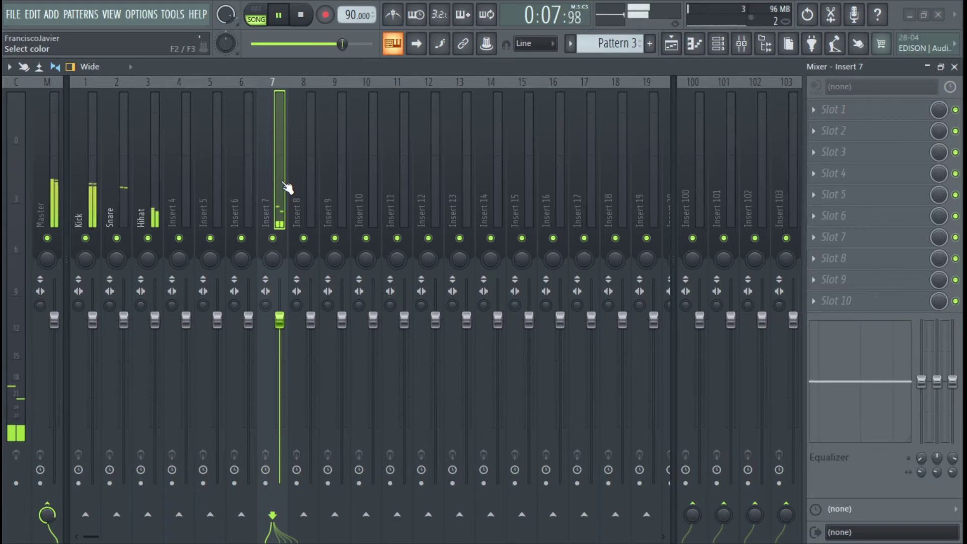
key(Return)
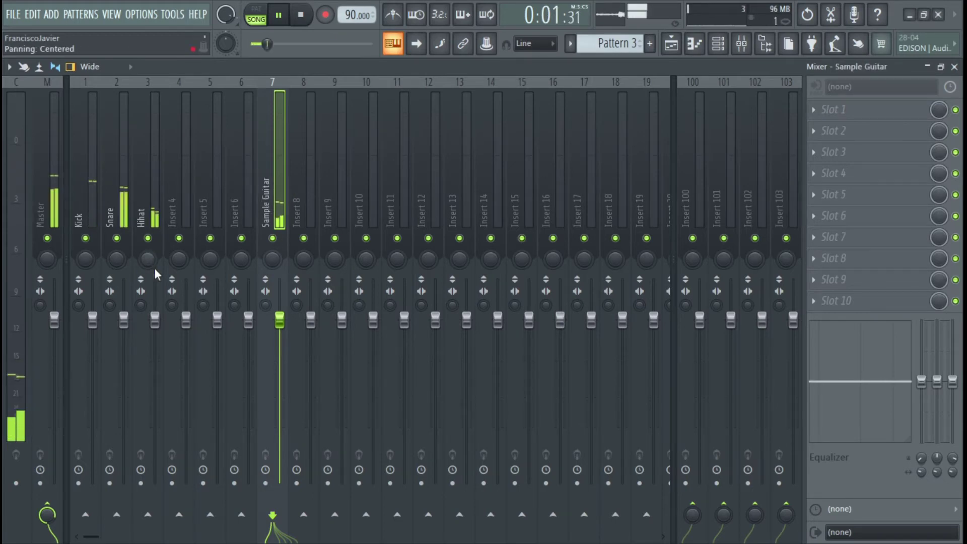
Stop playback, normalize the Marker #3_3 kick sample in its channel settings, and play the song again.
key(F6)
key(space)
drag(415, 222, 528, 199)
click(425, 280)
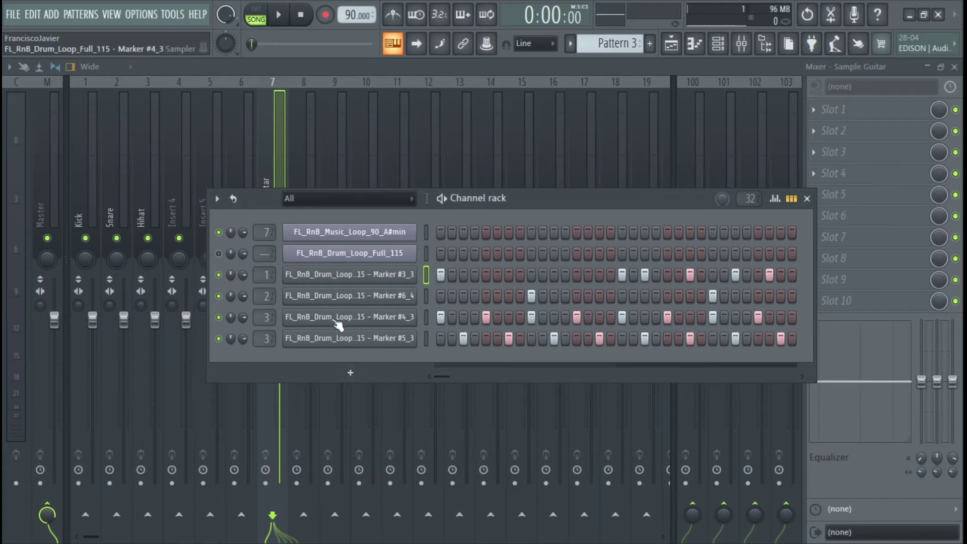
click(357, 276)
drag(345, 228, 550, 156)
click(441, 408)
click(440, 406)
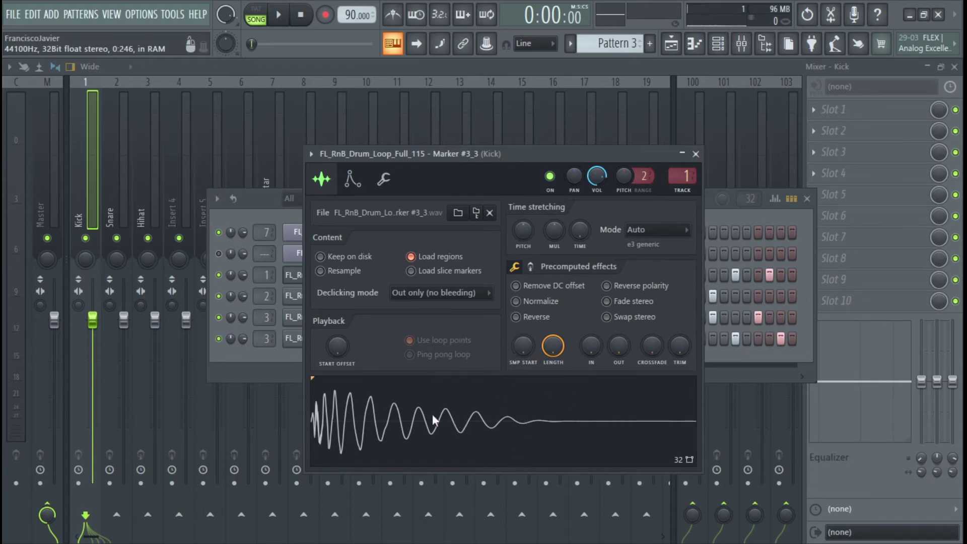
click(516, 301)
key(space)
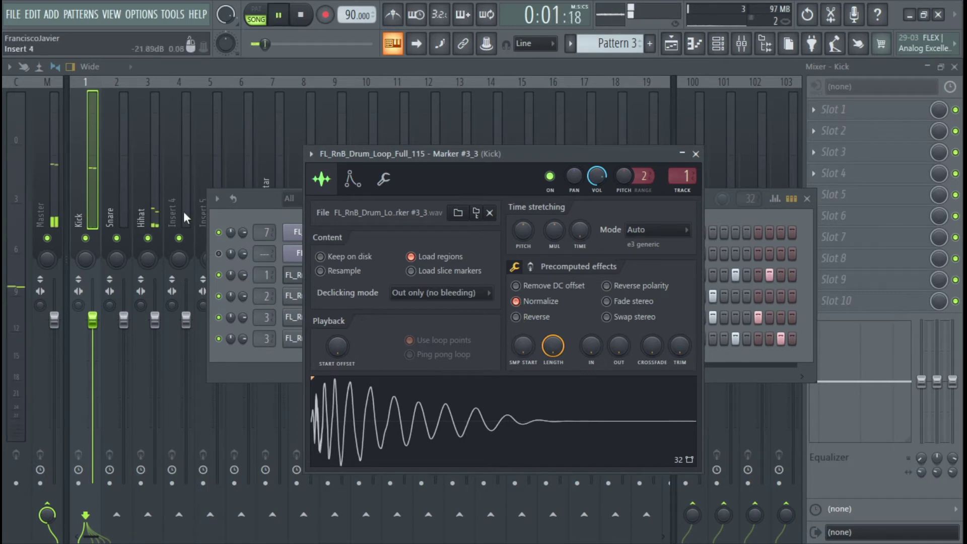
Normalize the Marker #6_4 snare sample in its channel settings, with playback stopped, and play the song again.
click(696, 154)
click(352, 296)
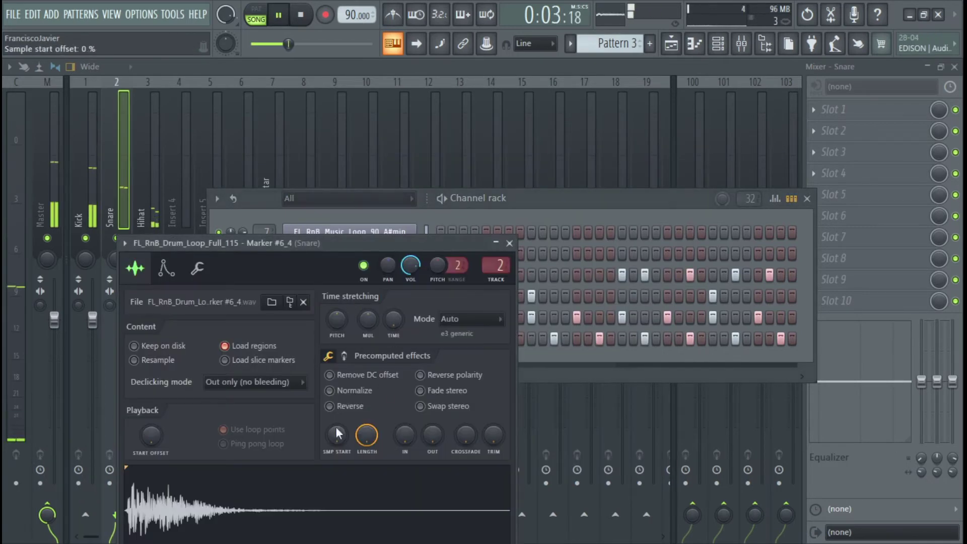
drag(309, 246, 463, 143)
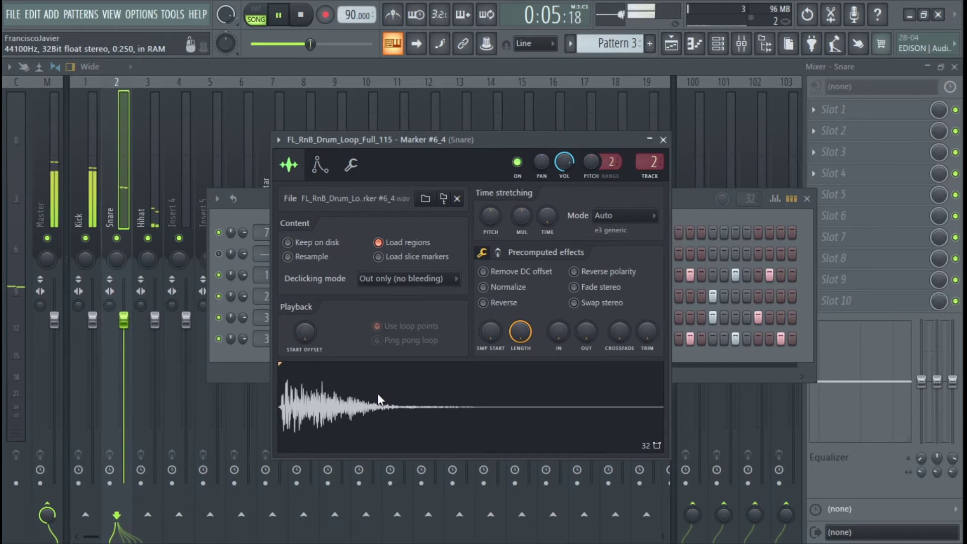
key(space)
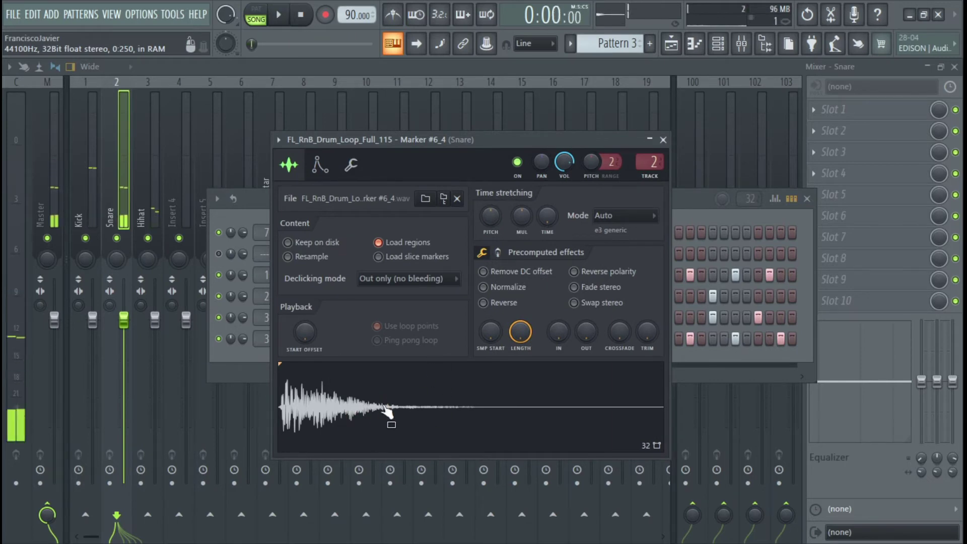
click(483, 287)
key(space)
click(663, 139)
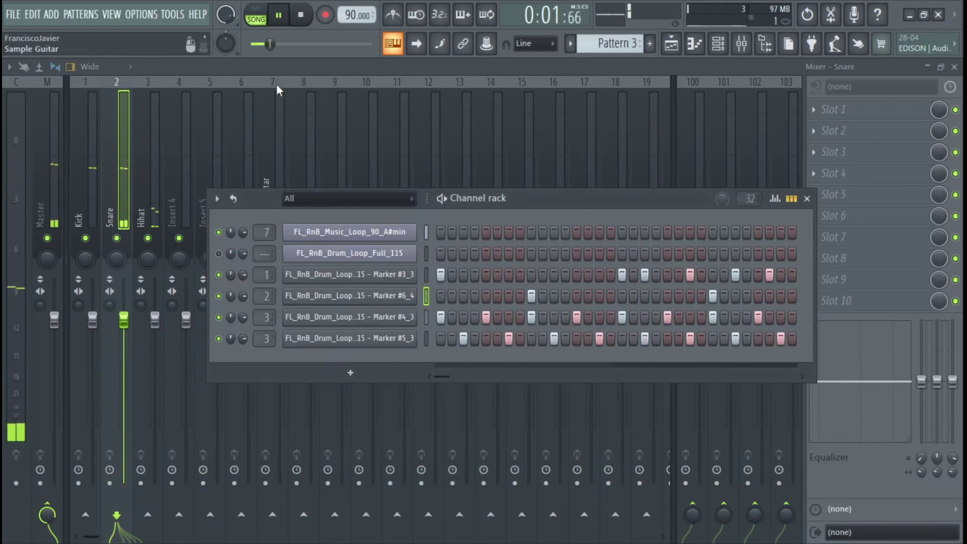
Normalize both hi-hat samples, Marker #4_3 and Marker #5_3, in their channel settings.
click(369, 317)
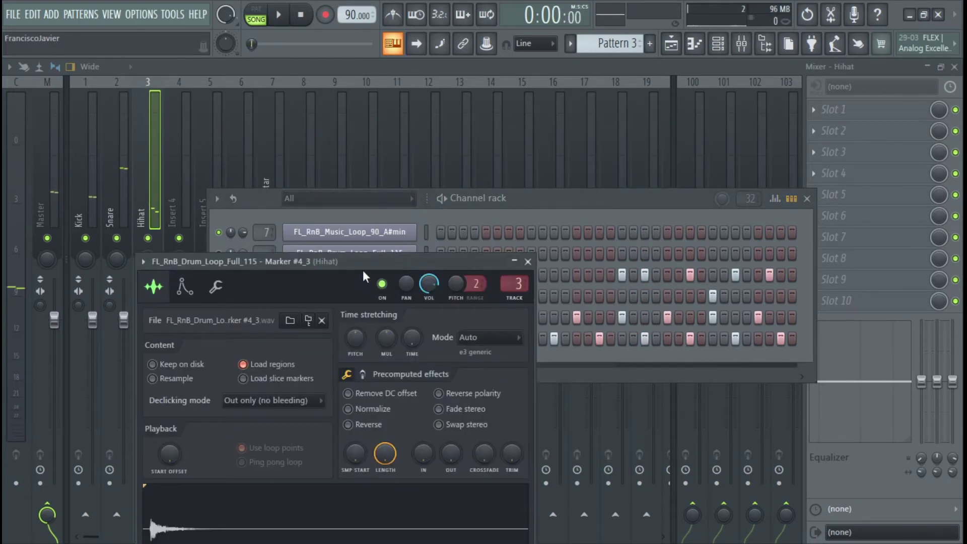
drag(363, 270, 461, 159)
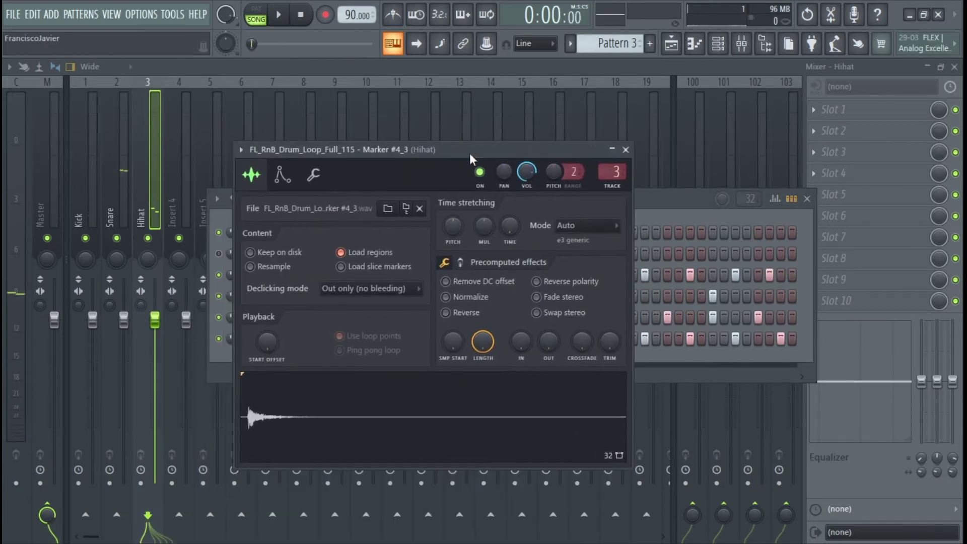
click(445, 298)
click(626, 149)
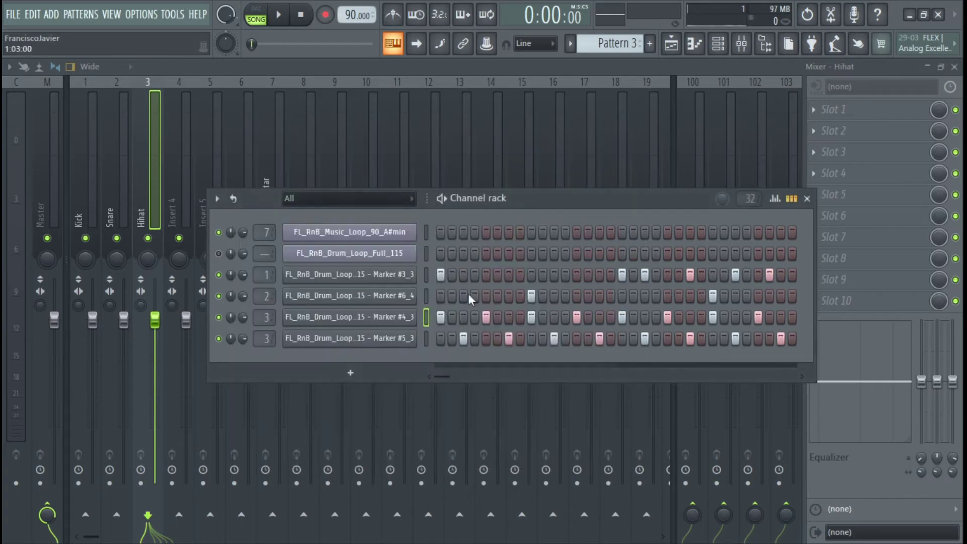
click(383, 336)
click(219, 280)
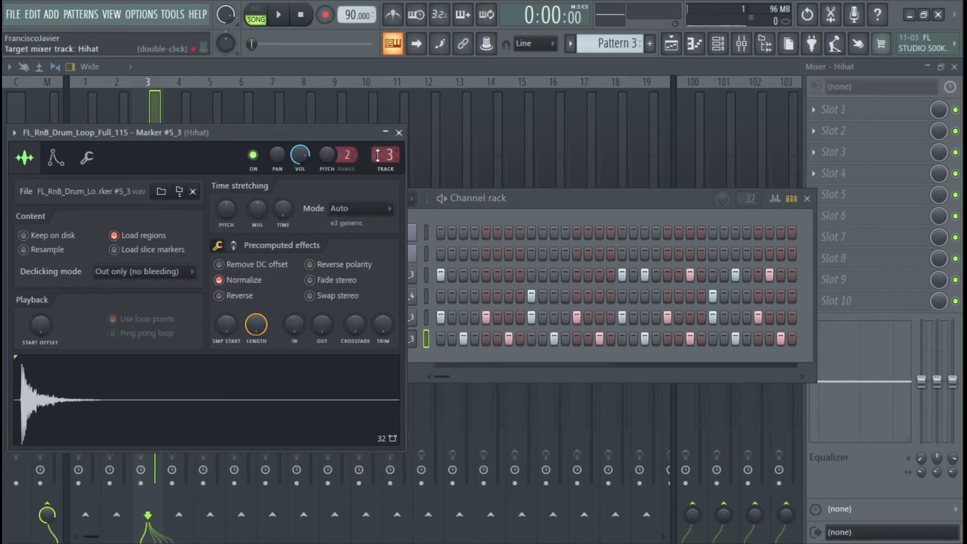
click(398, 132)
Lower the Hihat insert's volume fader in the Mixer while the song plays.
drag(155, 319, 155, 355)
key(space)
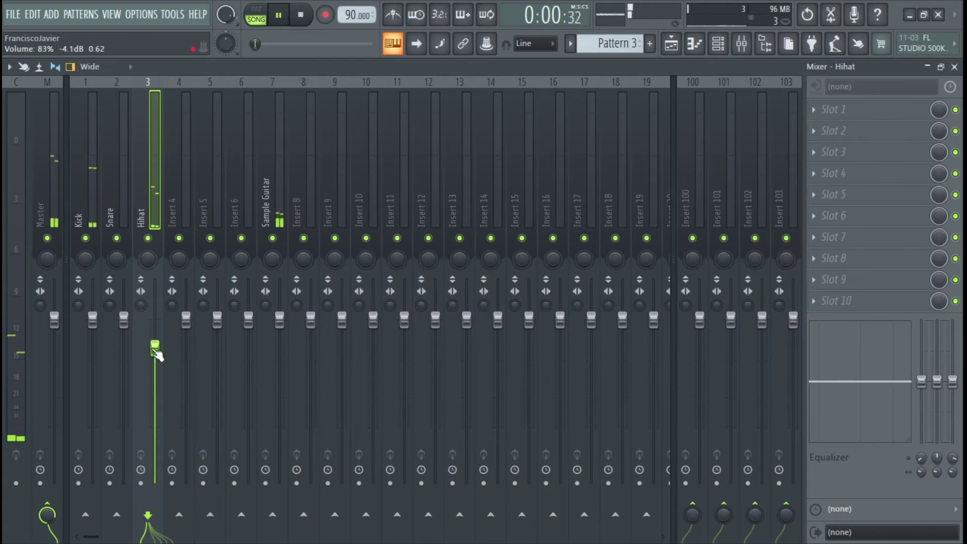
drag(155, 358, 155, 360)
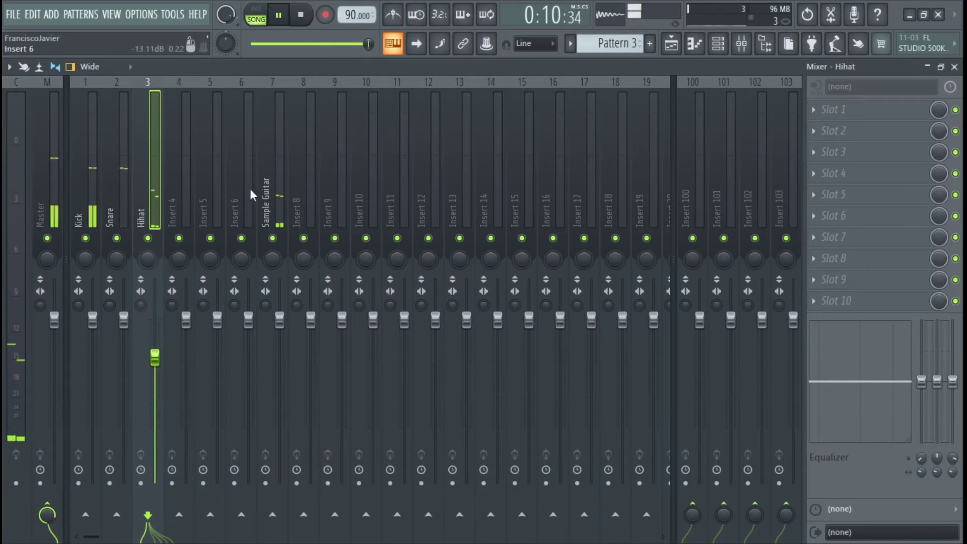
Examine Pattern 1's guitar slice notes in the Piano roll with all four bars in view, and return to the Playlist.
key(F5)
double_click(315, 119)
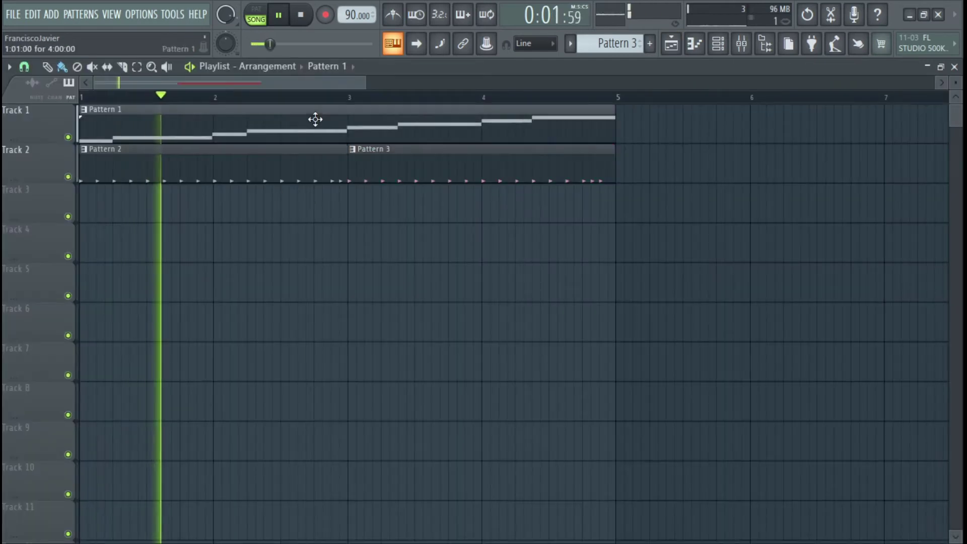
drag(350, 84, 88, 109)
drag(291, 85, 525, 86)
key(space)
key(z)
key(z)
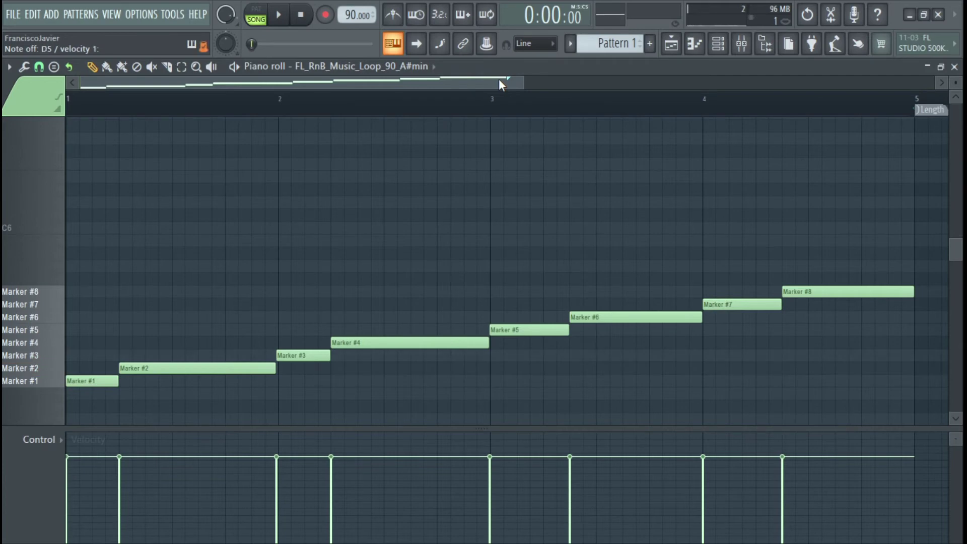
key(F5)
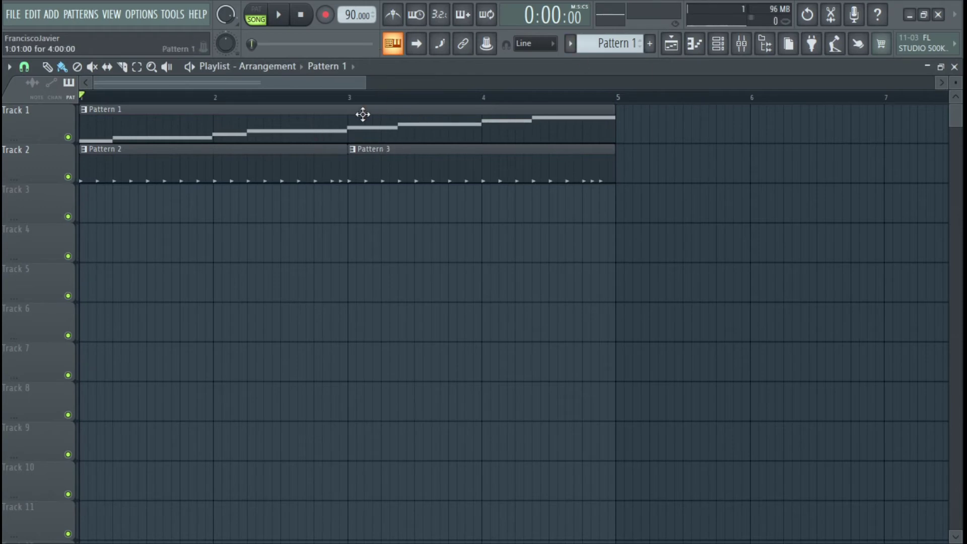
Open the FL_RnB_Music_Loop_90_A#min Slicex channel beside the Playlist clips and audition its Marker #2 slice.
key(F6)
click(364, 234)
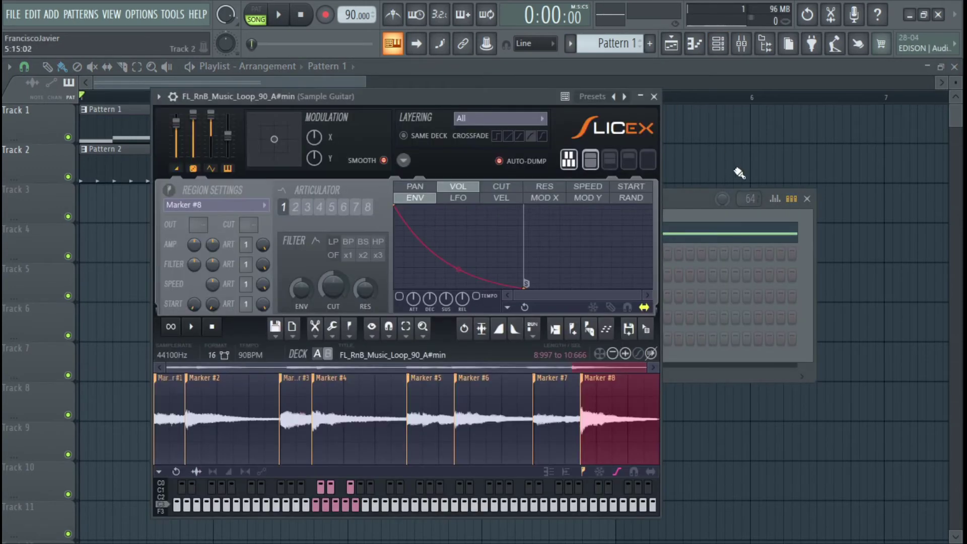
key(F6)
key(F6)
drag(477, 100, 724, 92)
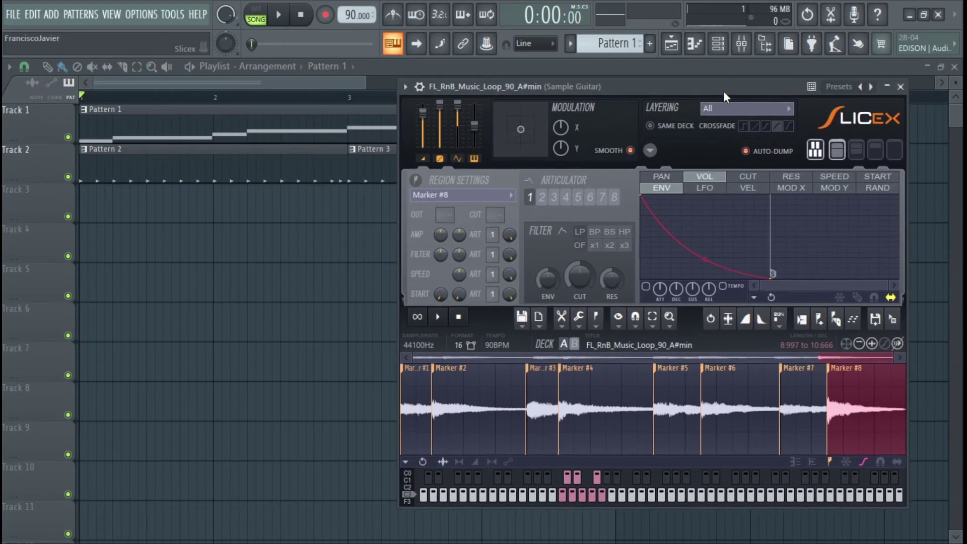
key(s)
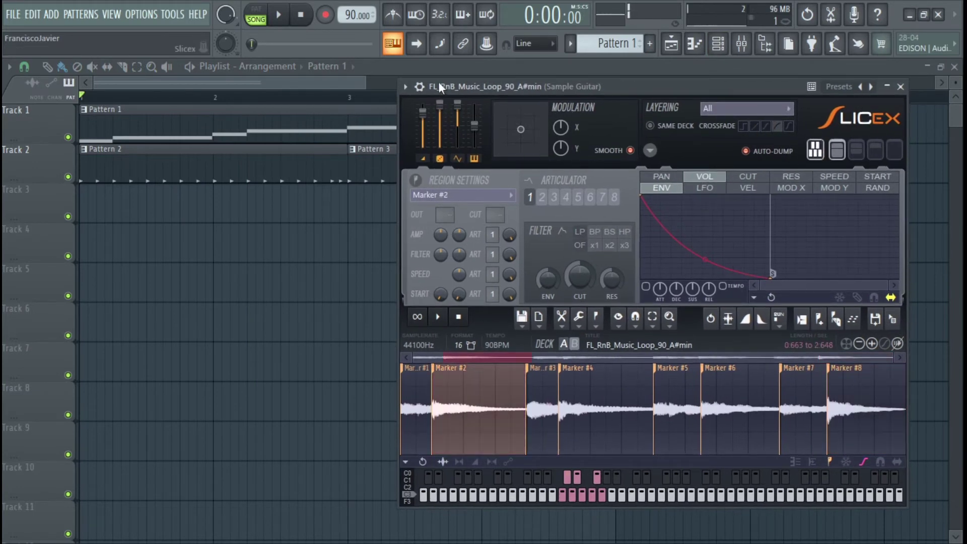
Raise the channel pitch of the Sample Guitar Slicex, audition the Marker #2 slice and play the song.
click(420, 87)
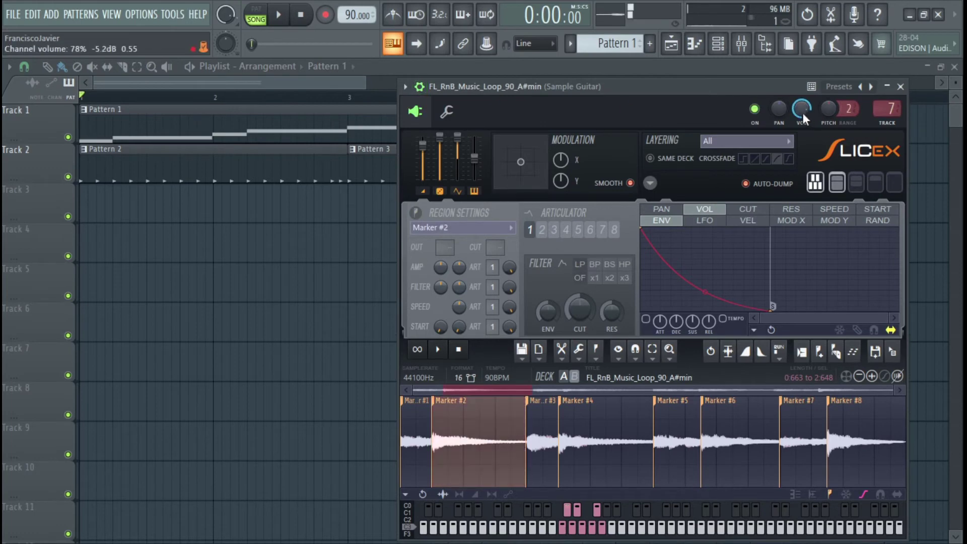
drag(828, 110, 829, 80)
key(s)
key(s)
key(s)
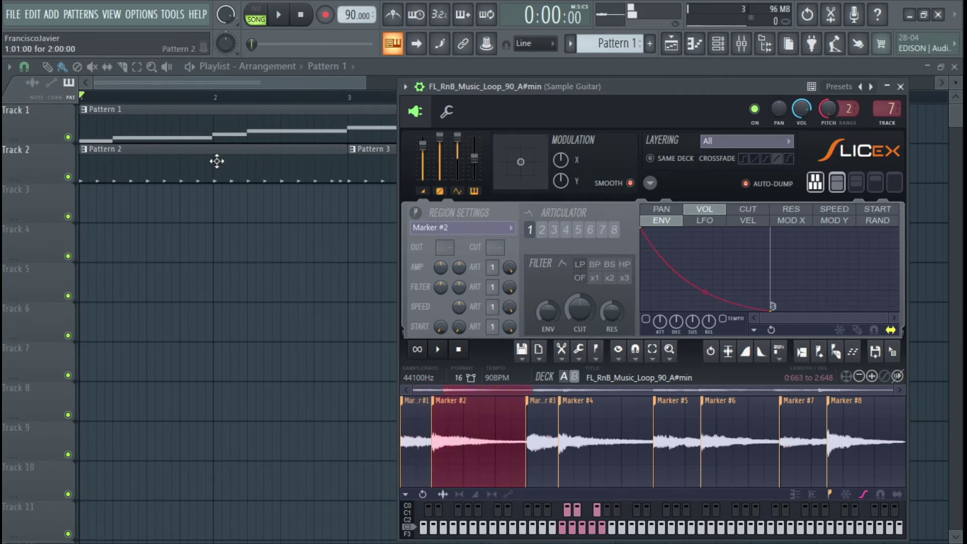
click(278, 15)
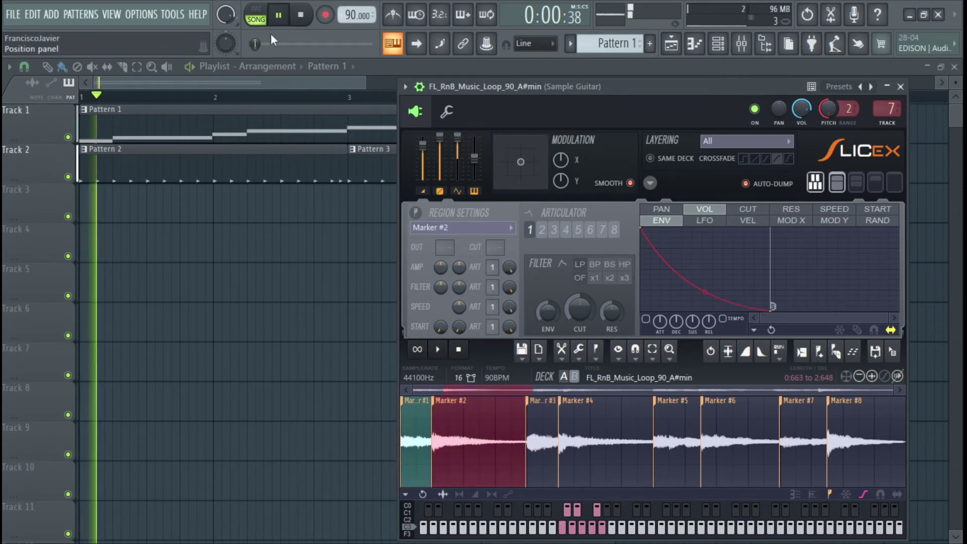
Open Pattern 1 in the Piano roll, move the Marker #2 note to the start of bar 1 and quantize the notes.
double_click(209, 122)
key(space)
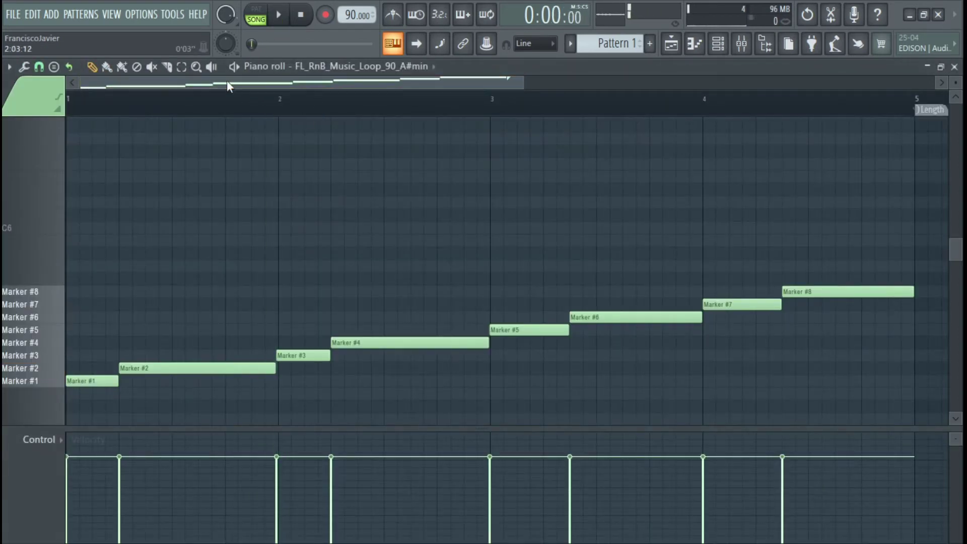
key(F6)
key(F6)
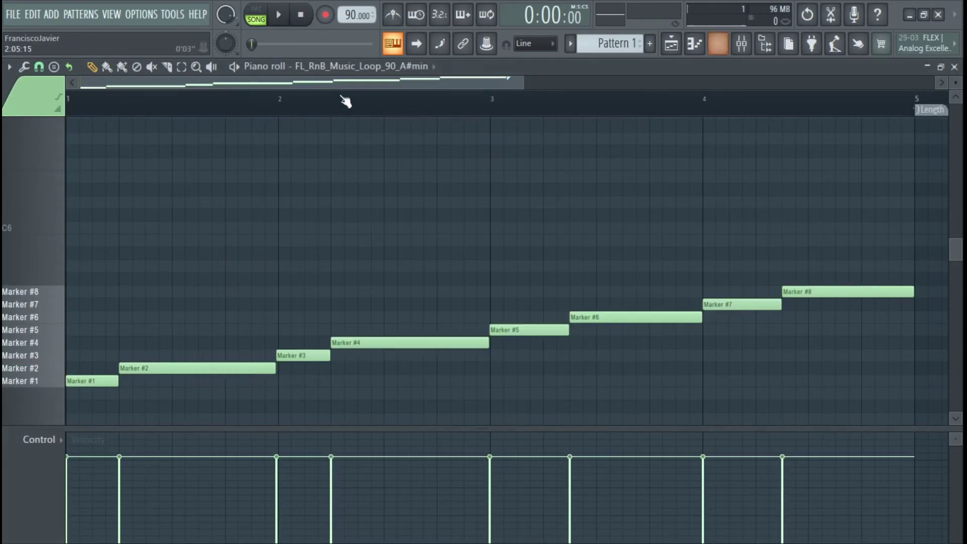
drag(162, 367, 108, 367)
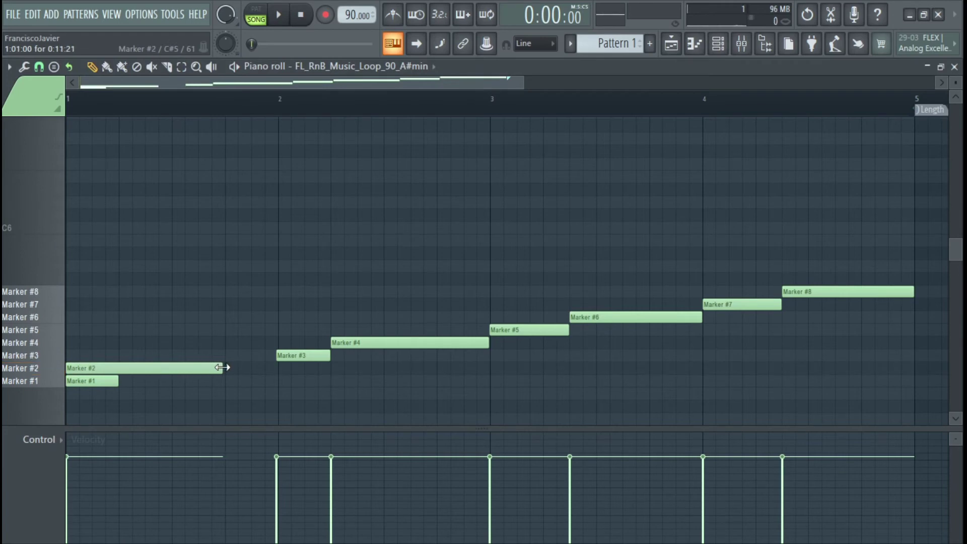
key(ctrl+q)
Delete the Marker #1 note at the start of bar 1 and listen to the changed opening.
key(space)
key(space)
right_click(112, 382)
key(space)
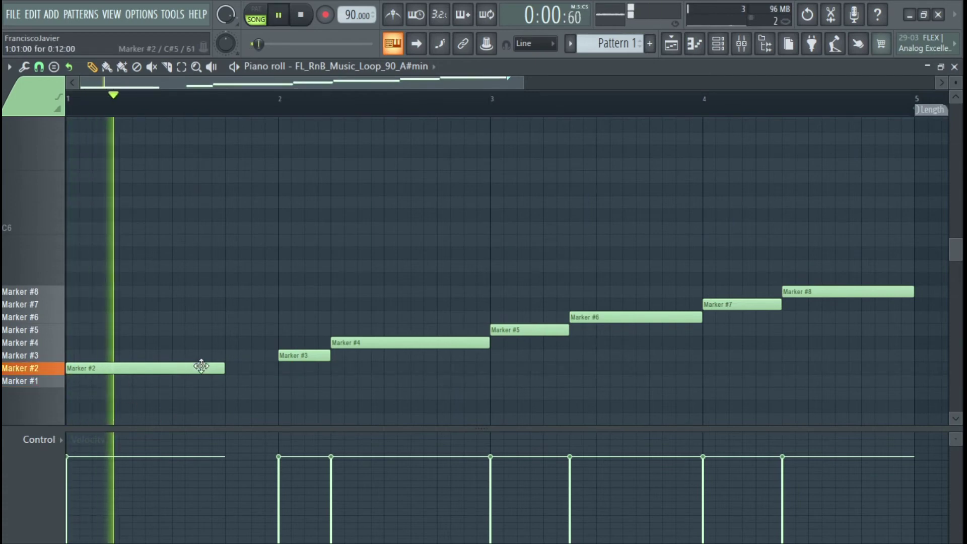
Remove the Marker #3 note, move Marker #4 to 1:13 directly after Marker #2, and play back the sequence.
key(space)
click(231, 382)
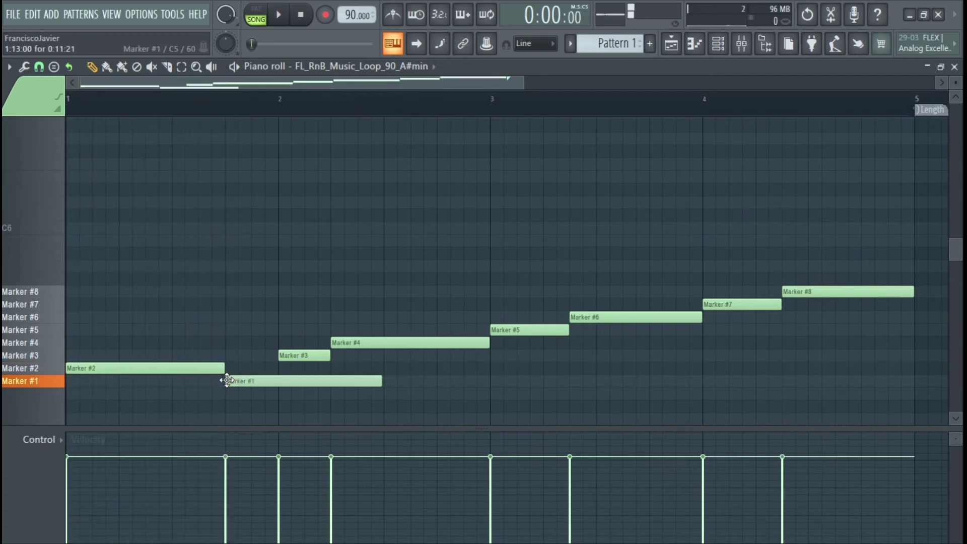
right_click(353, 381)
mouse_move(293, 355)
mouse_down()
mouse_move(237, 355)
mouse_move(247, 354)
mouse_up()
right_click(247, 354)
drag(349, 342, 244, 347)
key(space)
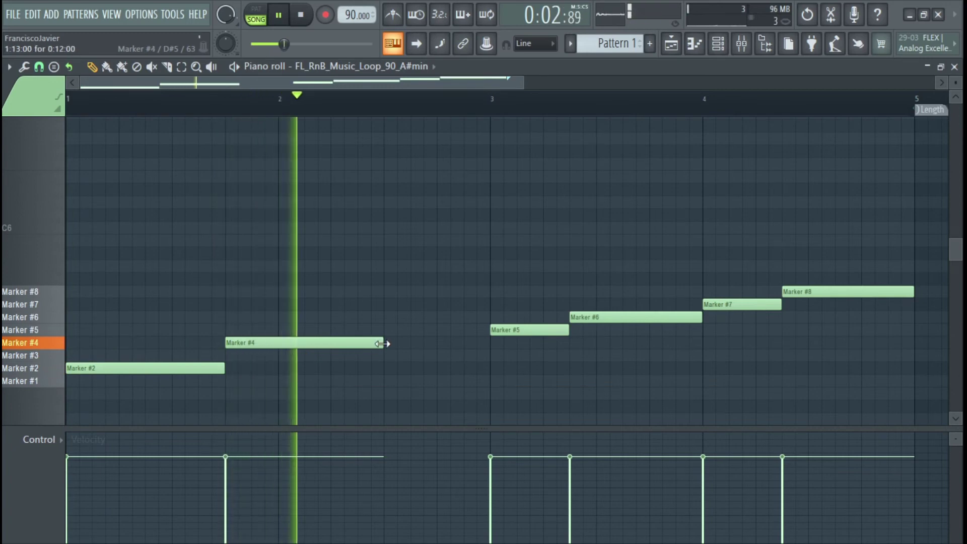
key(space)
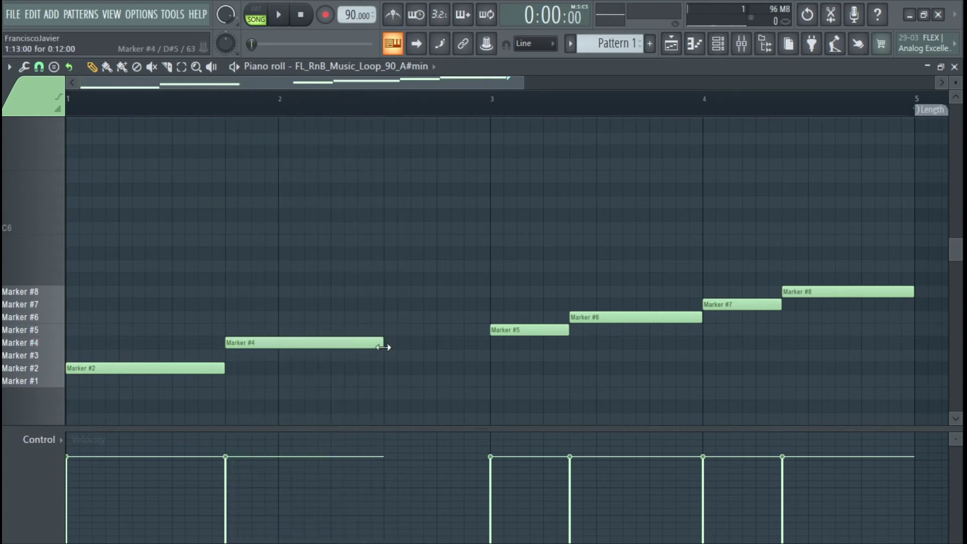
Add a Marker #2 note at 2:09, directly after Marker #4, and shorten it to four steps.
click(384, 355)
drag(383, 363, 382, 375)
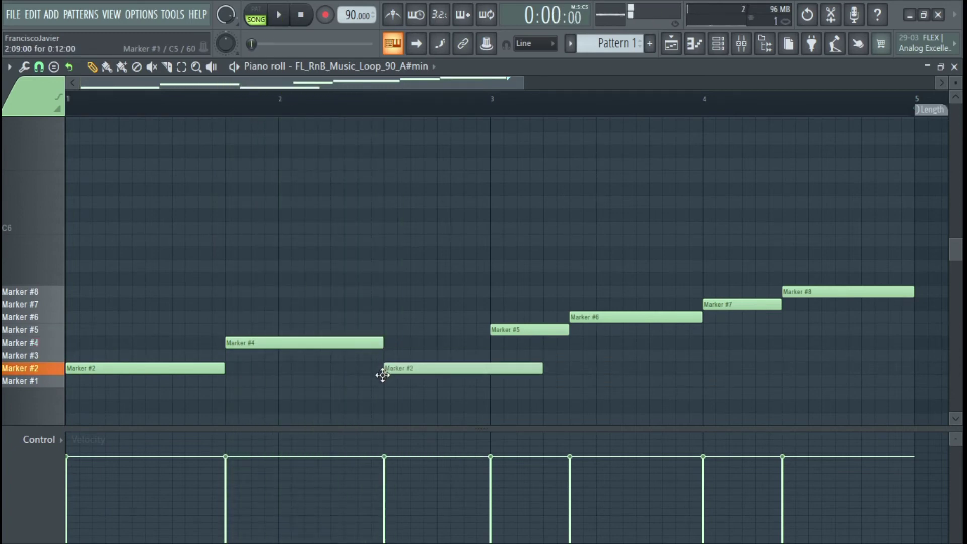
click(395, 366)
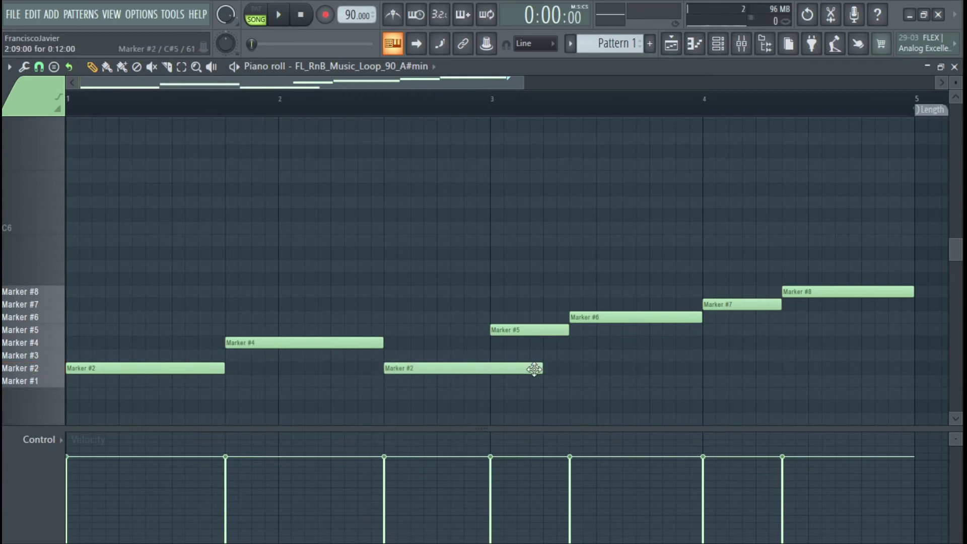
drag(538, 369, 435, 377)
Place a four-step Marker #3 note at 2:13, just before bar 3, and listen to the phrase.
click(447, 373)
right_click(449, 371)
click(441, 360)
key(space)
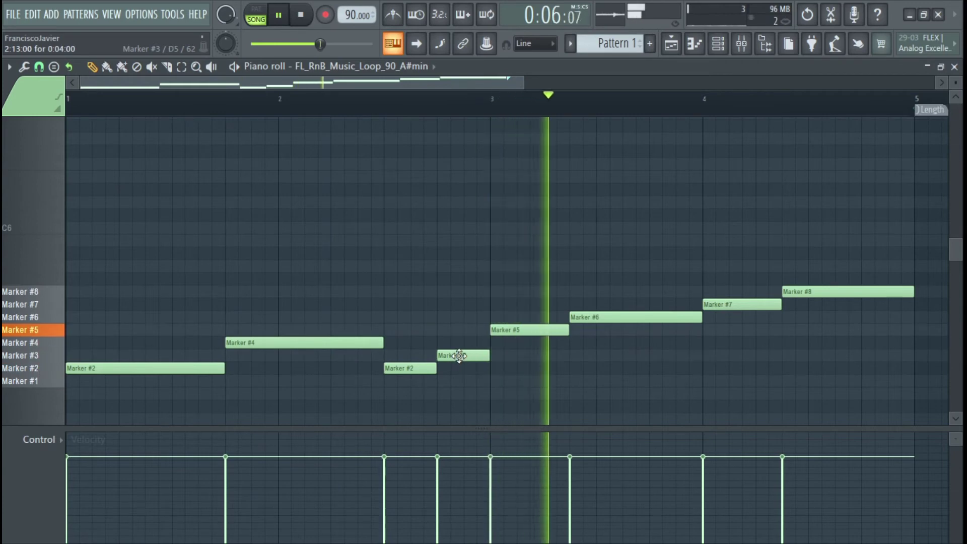
key(space)
Replace the Marker #2 note at 2:09 with a four-step Marker #1 note, keep Marker #3 at 2:13, and play it back.
drag(459, 355, 409, 358)
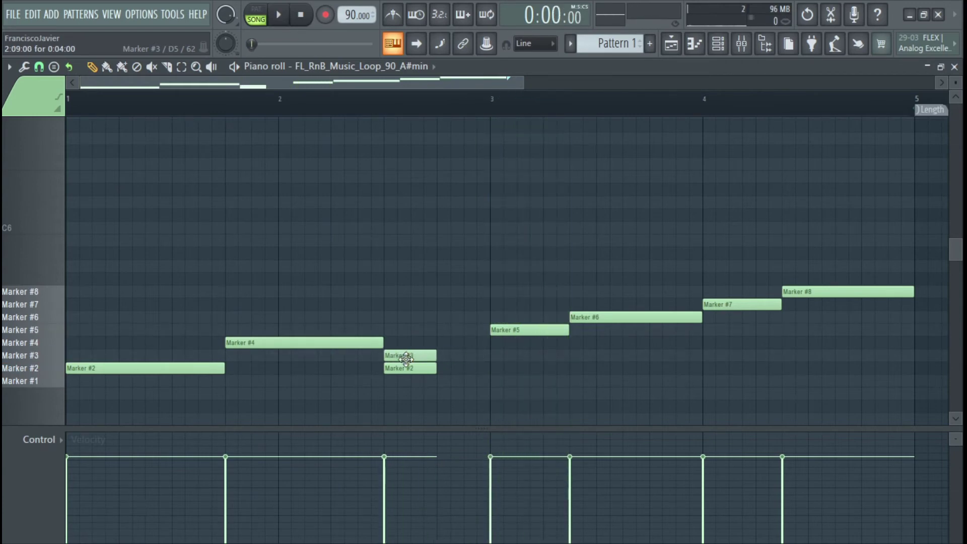
right_click(410, 368)
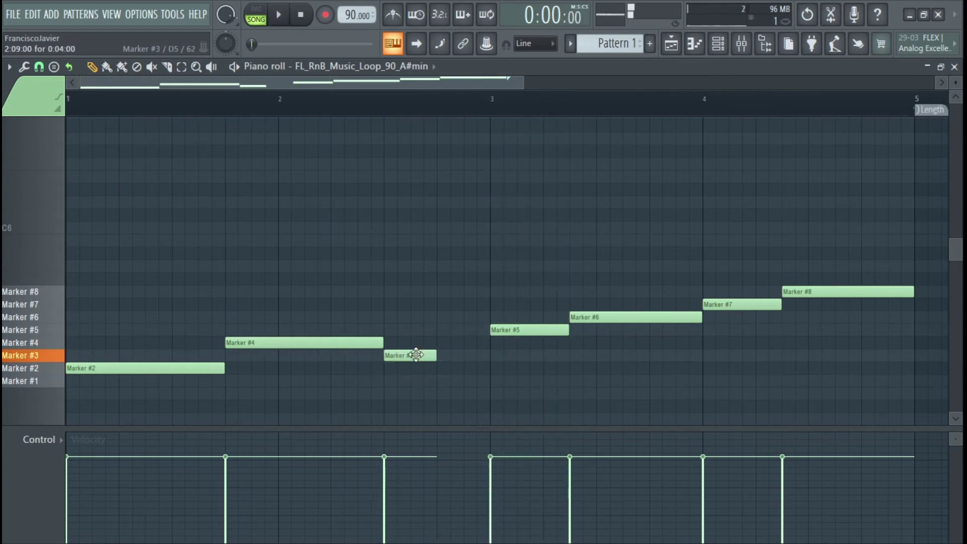
key(space)
click(403, 381)
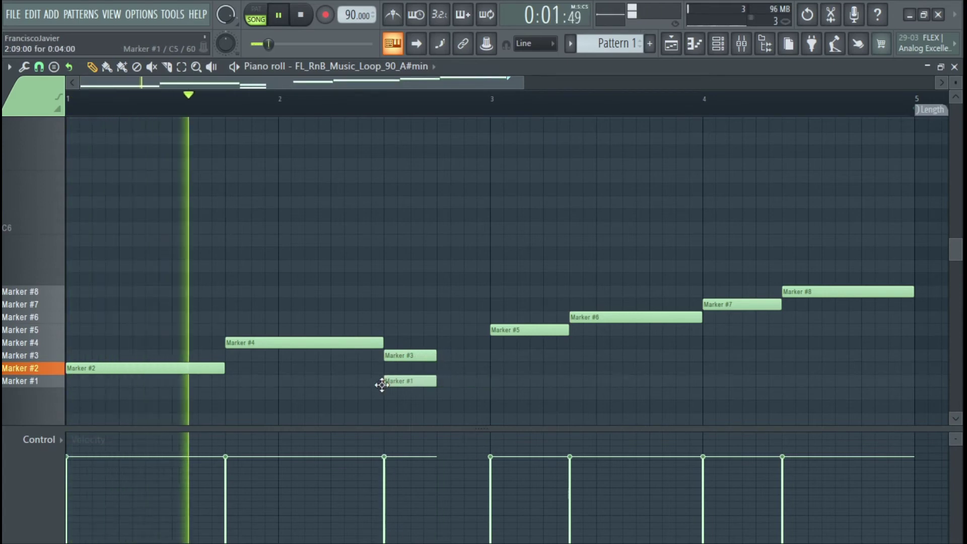
drag(396, 356, 467, 356)
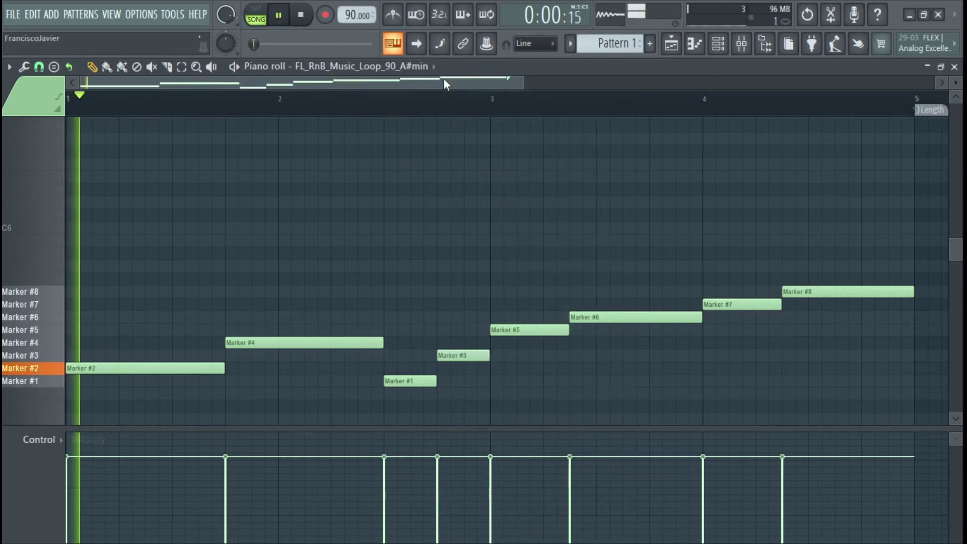
drag(526, 80, 516, 82)
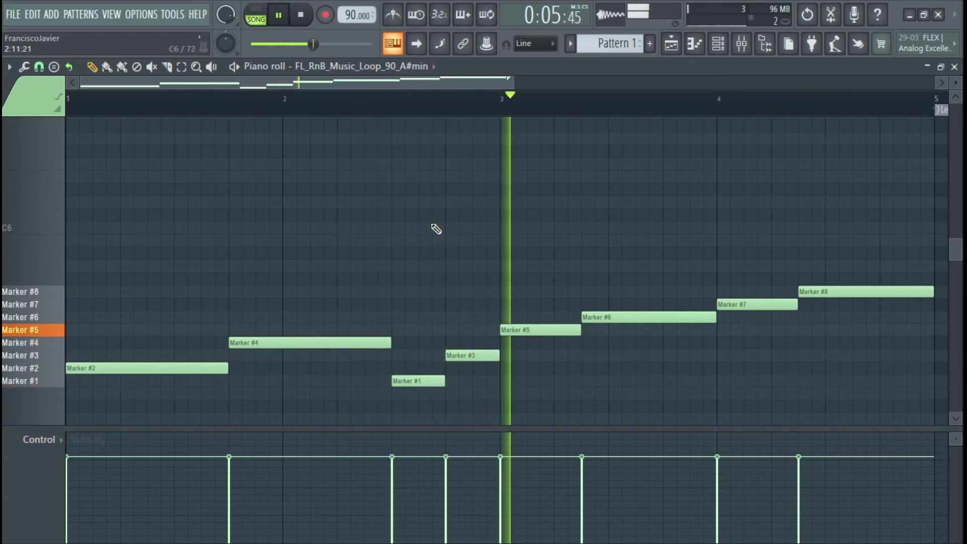
key(space)
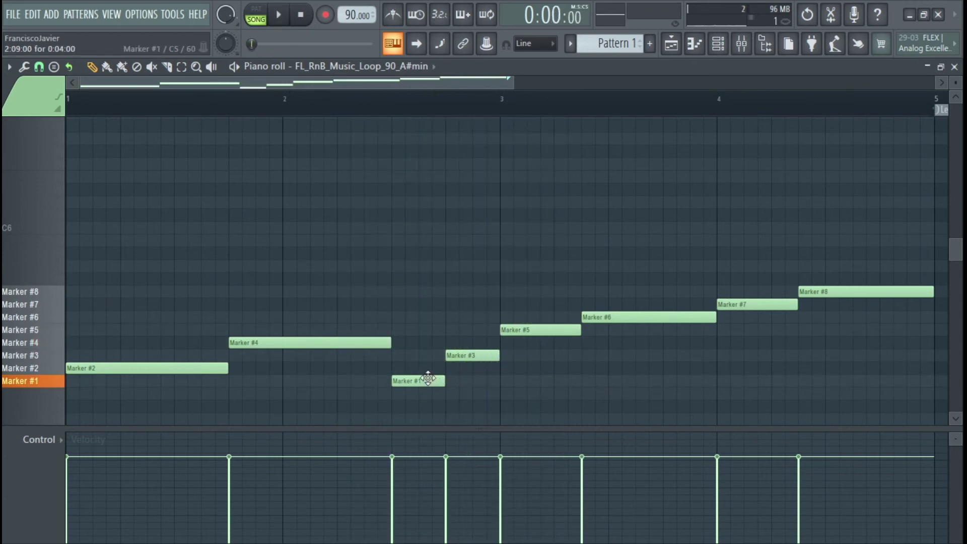
Try doubling the Marker #3 note before bar 3 as two two-step notes, listen, and restore the single four-step note.
click(462, 355)
mouse_move(462, 355)
mouse_down()
mouse_move(407, 354)
mouse_move(471, 351)
mouse_up()
click(475, 355)
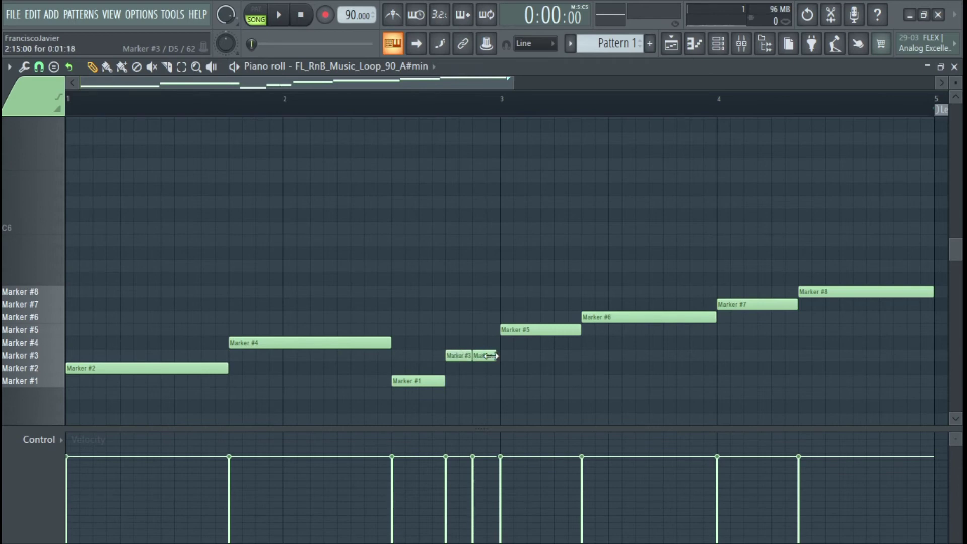
key(space)
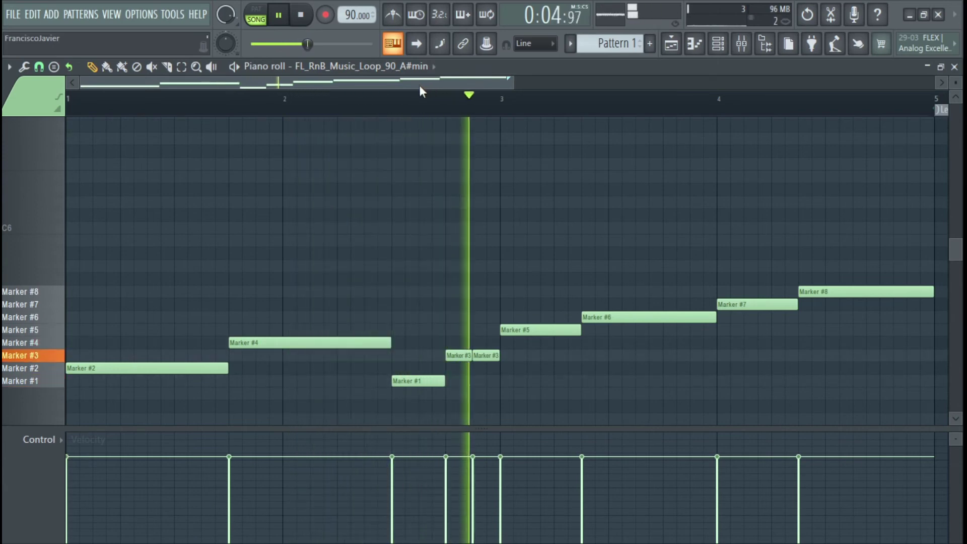
right_click(483, 355)
drag(471, 355, 497, 355)
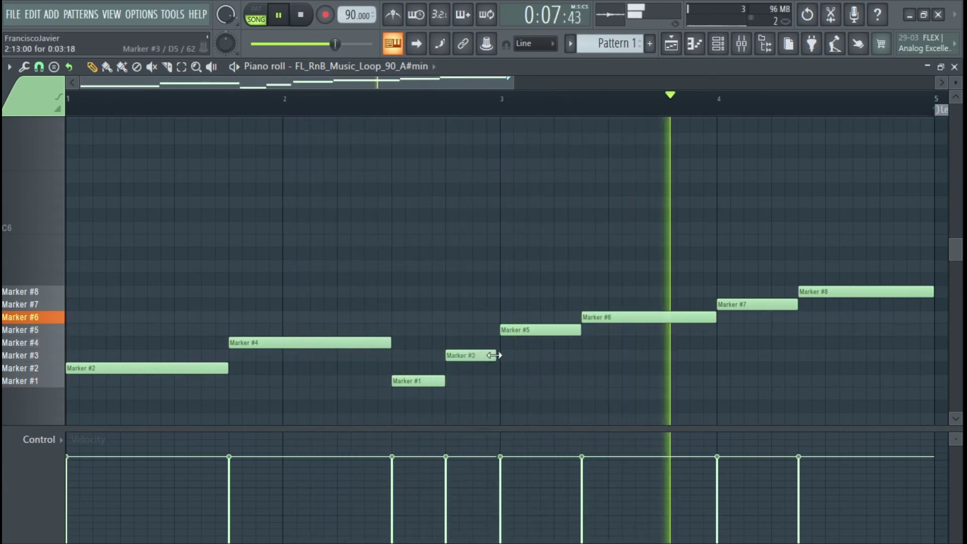
Return to the playlist and duplicate the Pattern 1 and Pattern 3 clips into the following four bars.
click(955, 67)
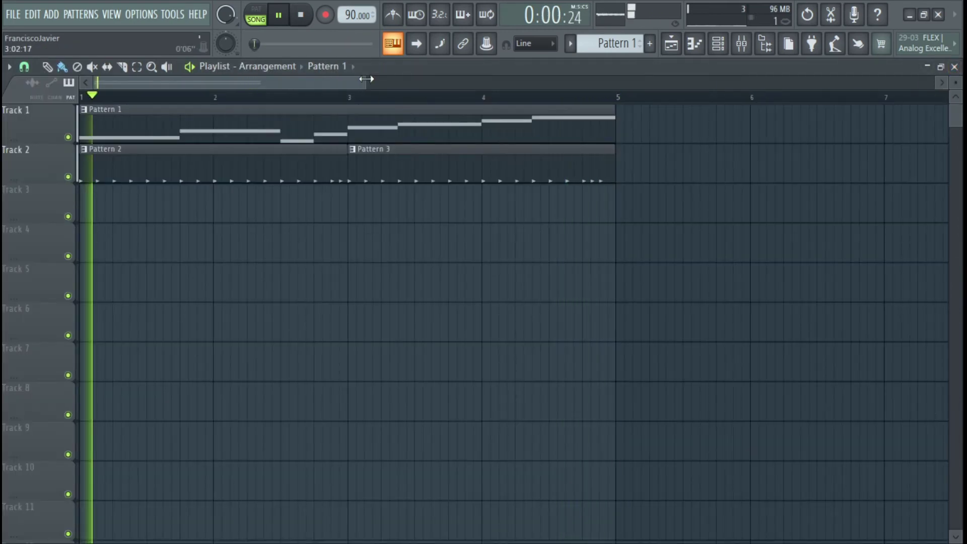
drag(360, 82, 666, 82)
drag(374, 130, 261, 171)
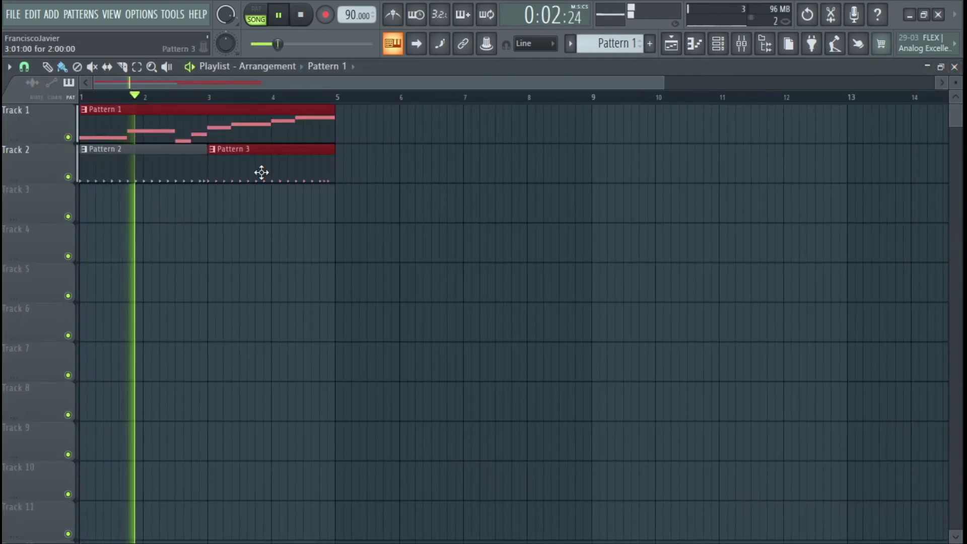
key(ctrl+b)
Place a Pattern 2 clip at bar 5 on Track 2, directly before the duplicated Pattern 3.
click(319, 170)
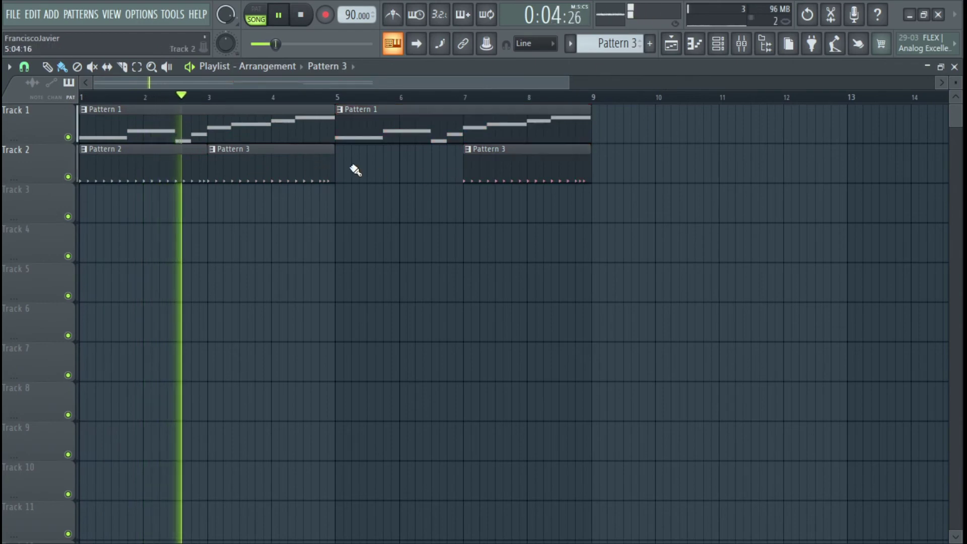
click(162, 164)
click(352, 199)
drag(374, 207, 371, 153)
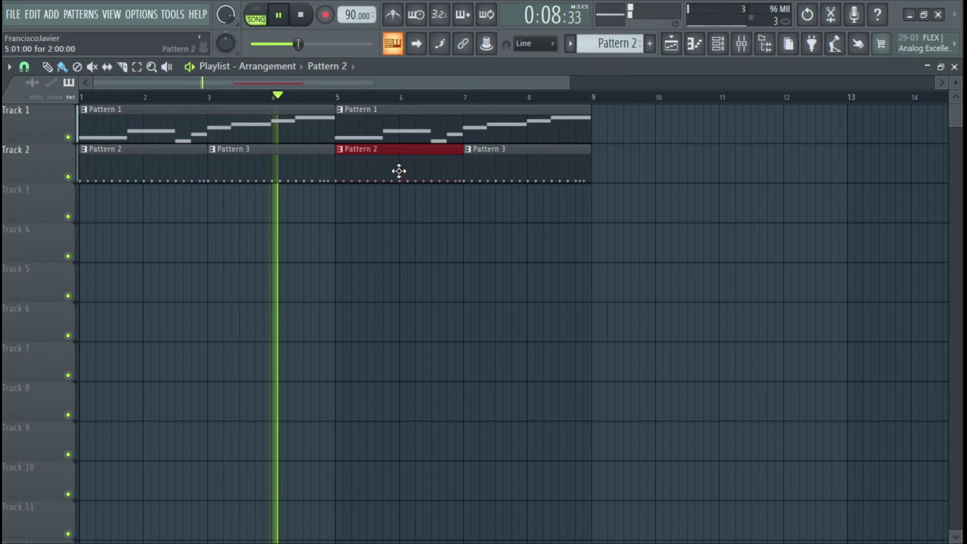
Examine the Kick, Snare, Hihat and Insert 4 tracks in the mixer while the beat plays, and stop playback.
key(F9)
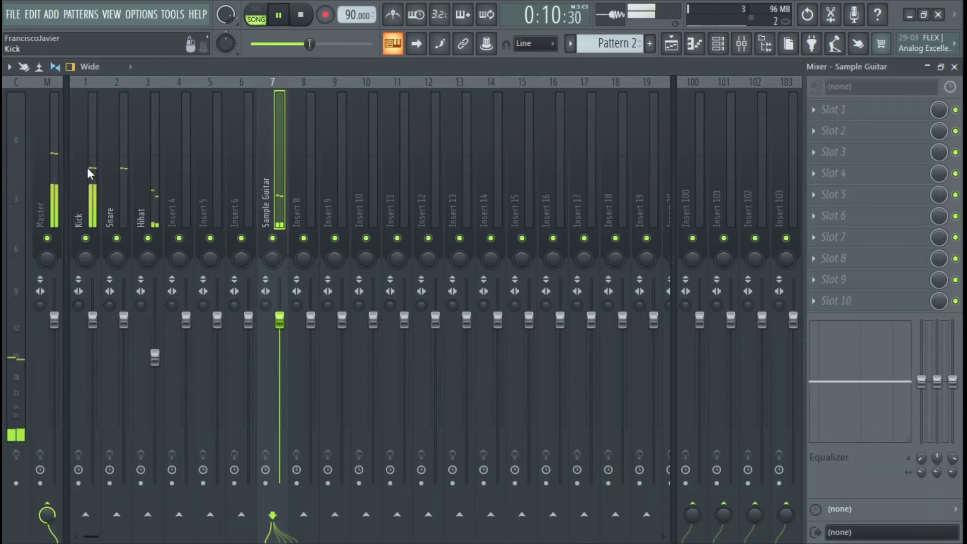
click(179, 186)
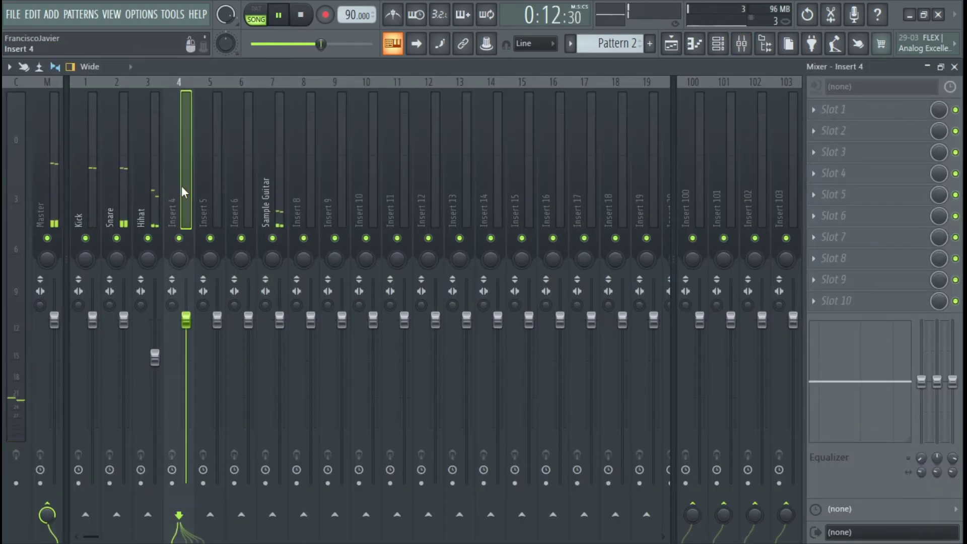
click(86, 183)
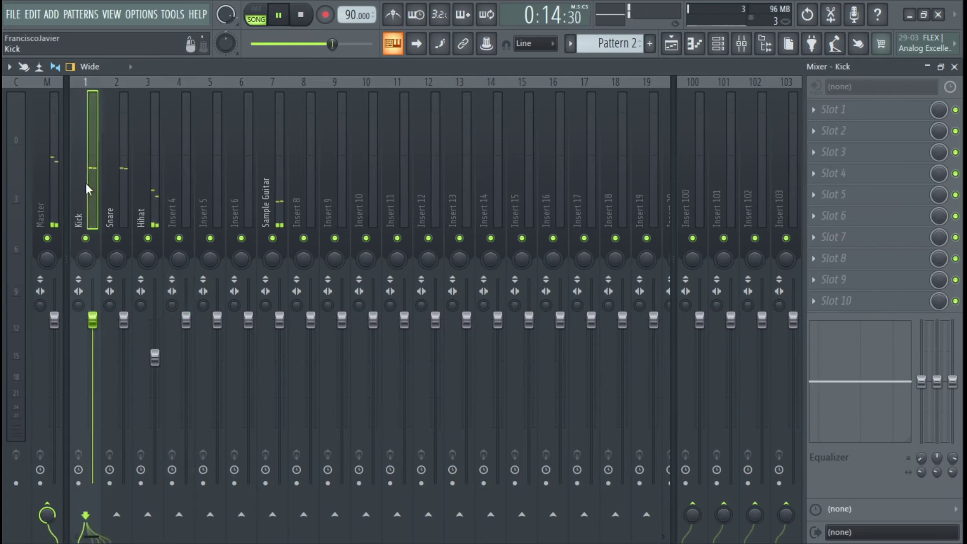
click(113, 192)
click(95, 180)
click(129, 180)
click(150, 181)
click(99, 180)
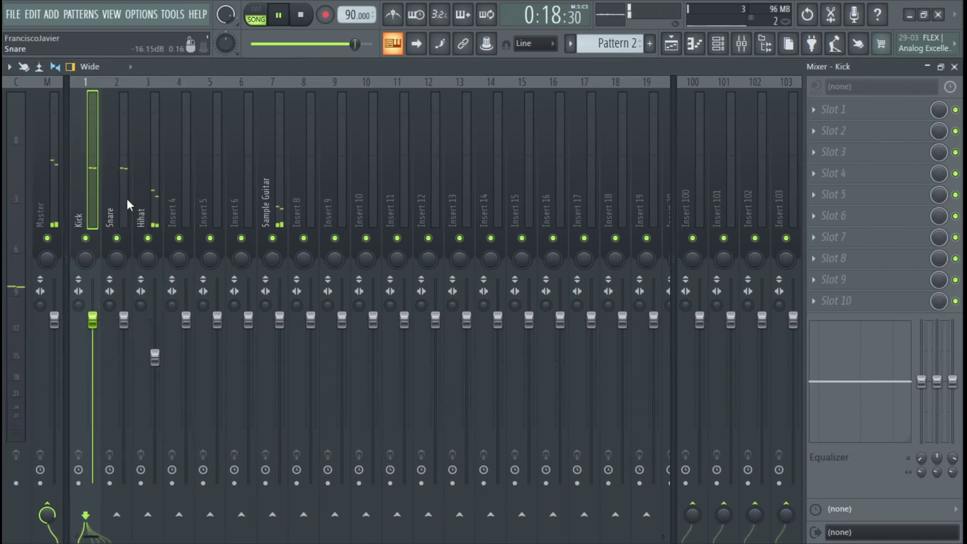
click(124, 192)
ctrl+click(97, 182)
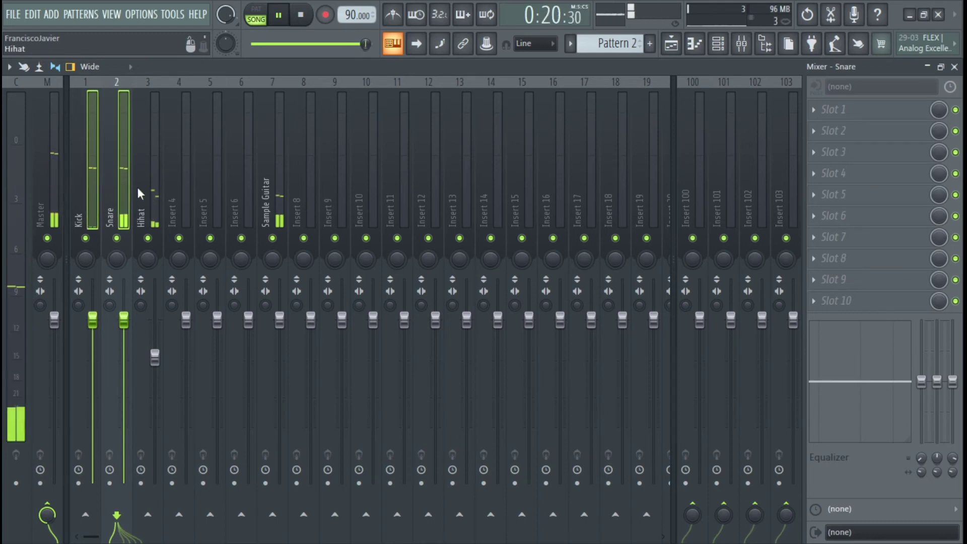
ctrl+click(153, 189)
ctrl+click(188, 185)
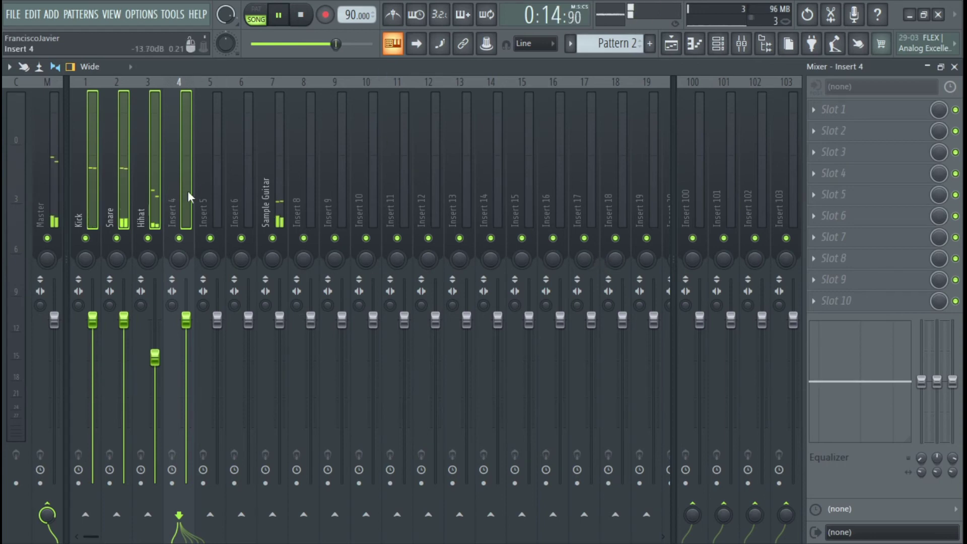
key(space)
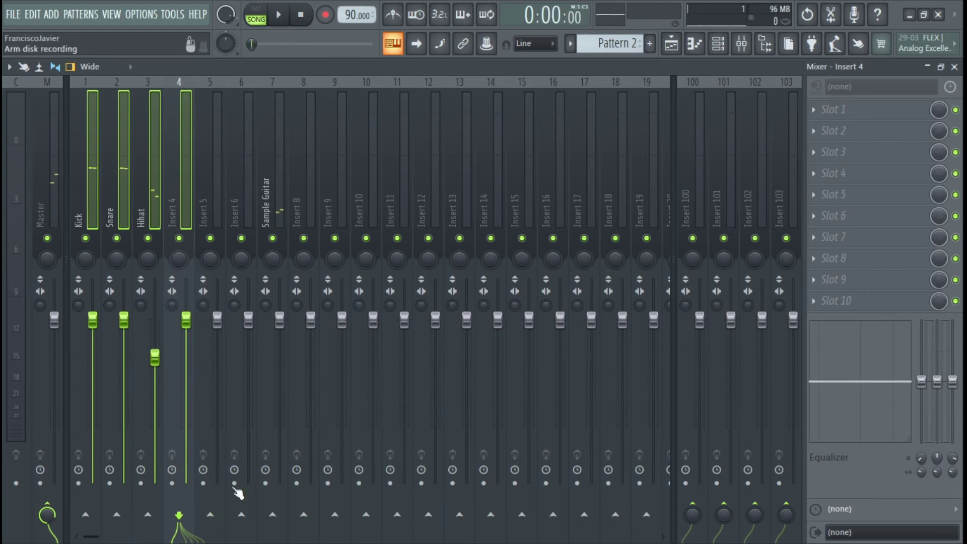
Route the Hihat and Snare mixer tracks to Insert 4 instead of directly to the Master.
click(160, 246)
click(183, 517)
click(52, 508)
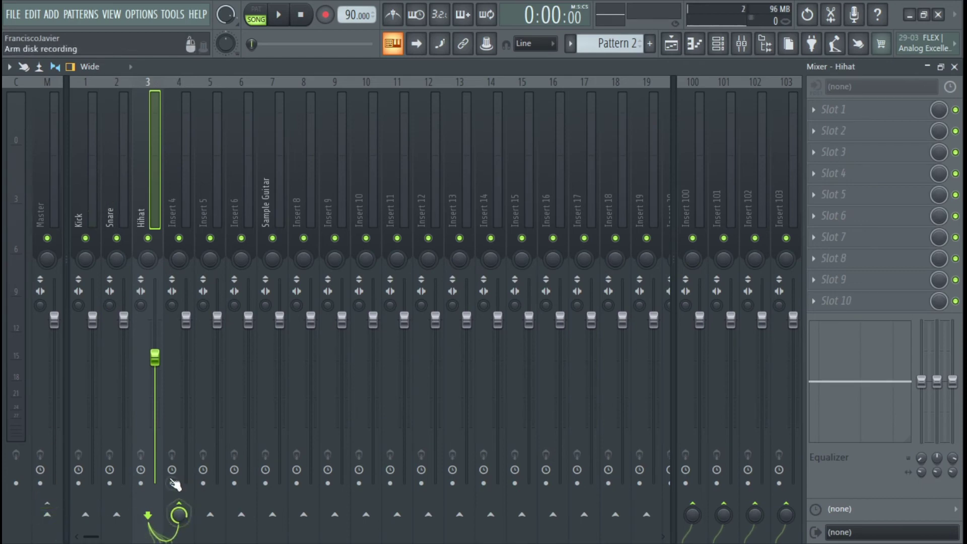
click(133, 172)
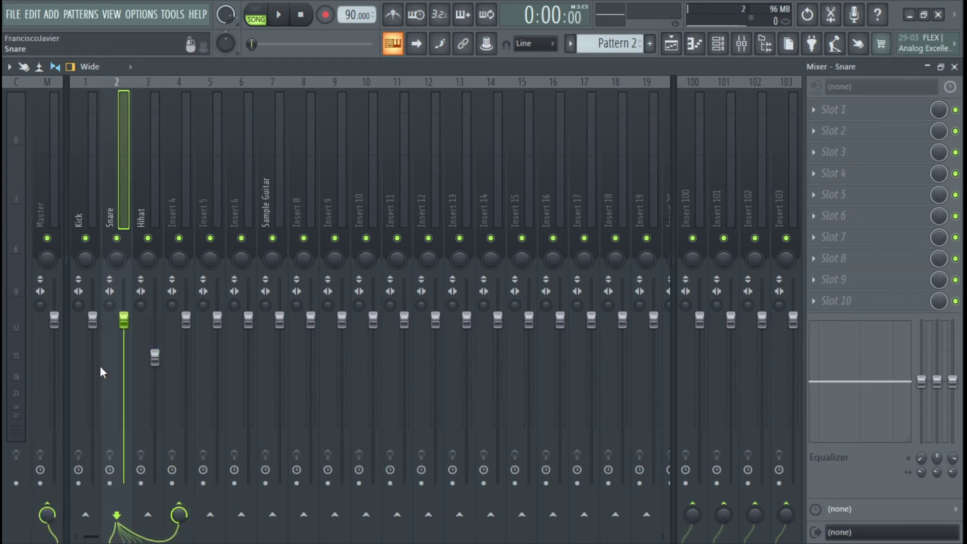
click(52, 507)
Route the Kick to Insert 4 instead of the Master, and rename Insert 4 as Drumbus.
click(91, 214)
click(181, 519)
click(57, 504)
click(190, 182)
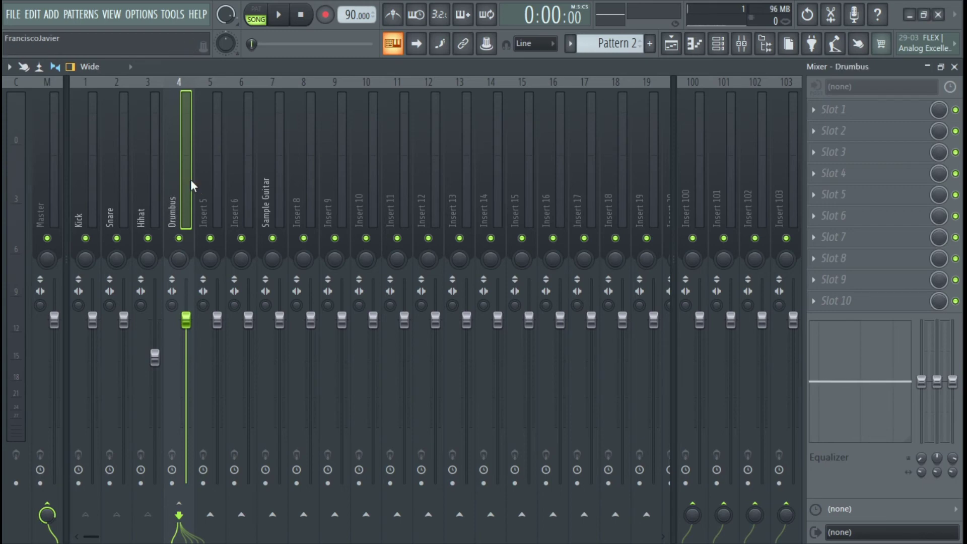
Load Decimort 2 in the Drumbus track's first effect slot and reduce the size of its interface.
key(space)
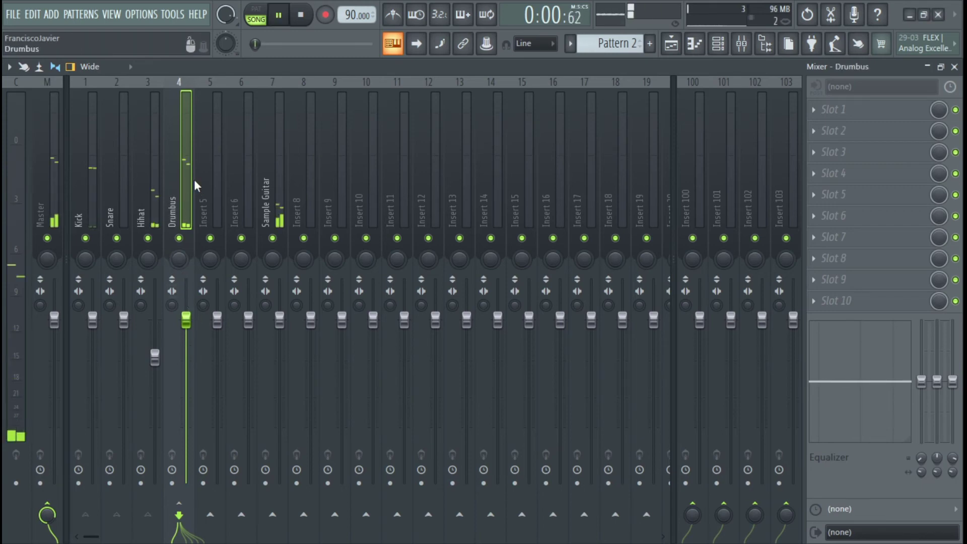
key(space)
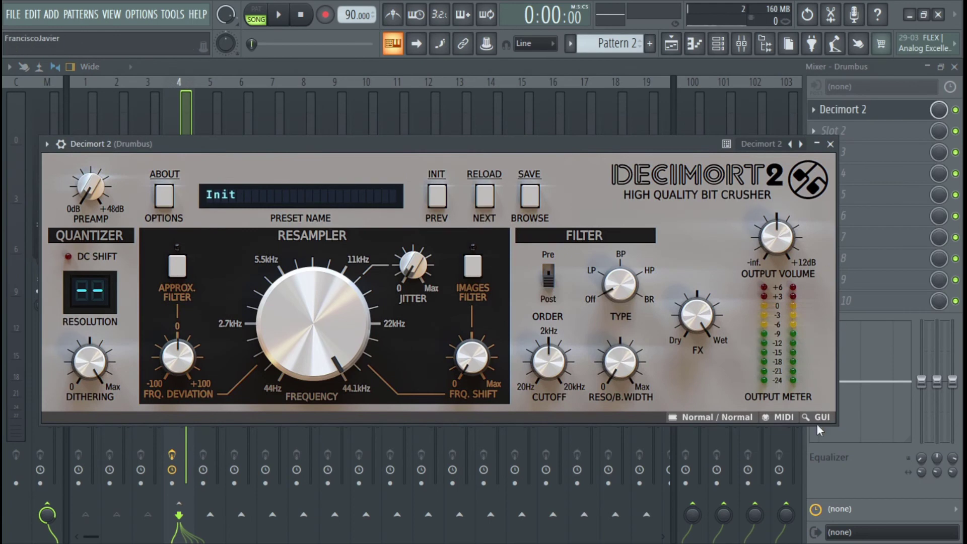
key(Escape)
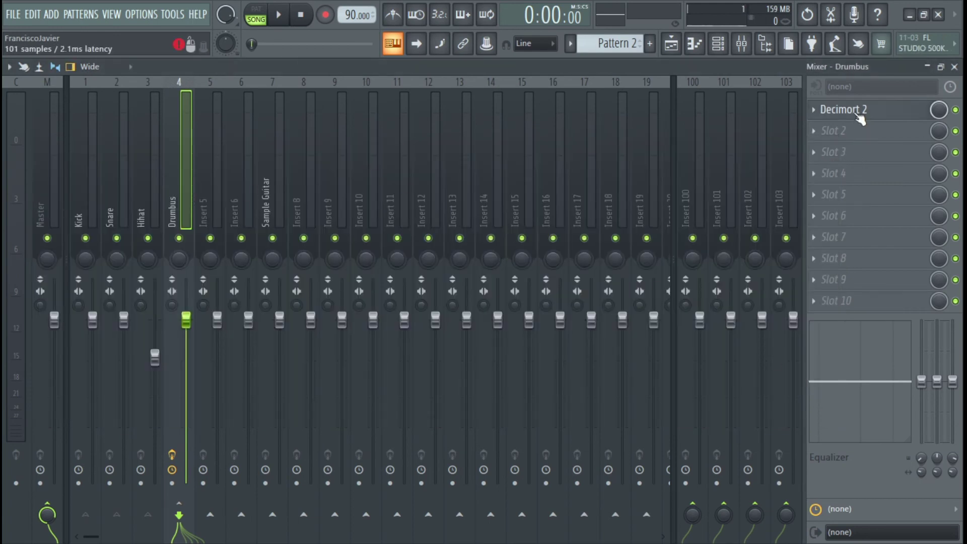
click(889, 112)
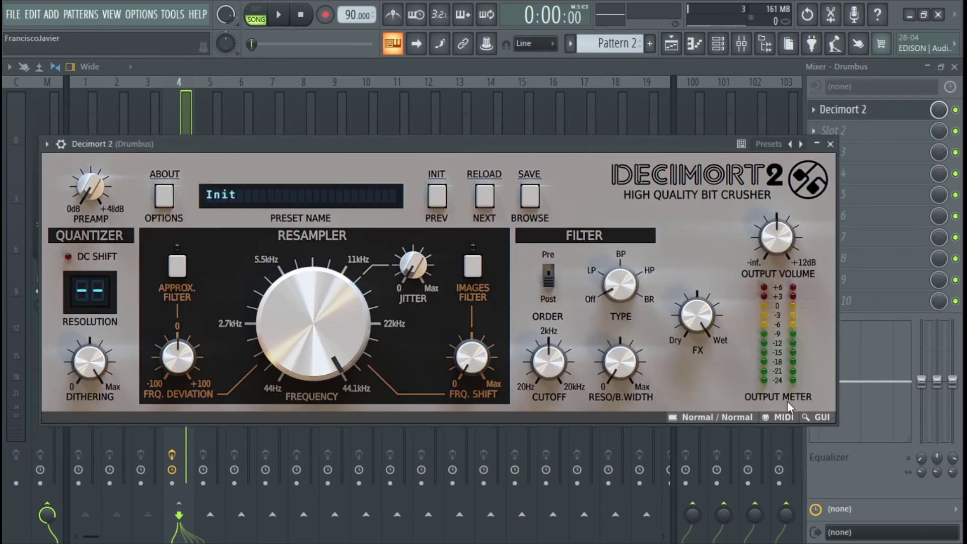
click(812, 418)
click(822, 386)
drag(476, 146, 579, 172)
key(space)
key(space)
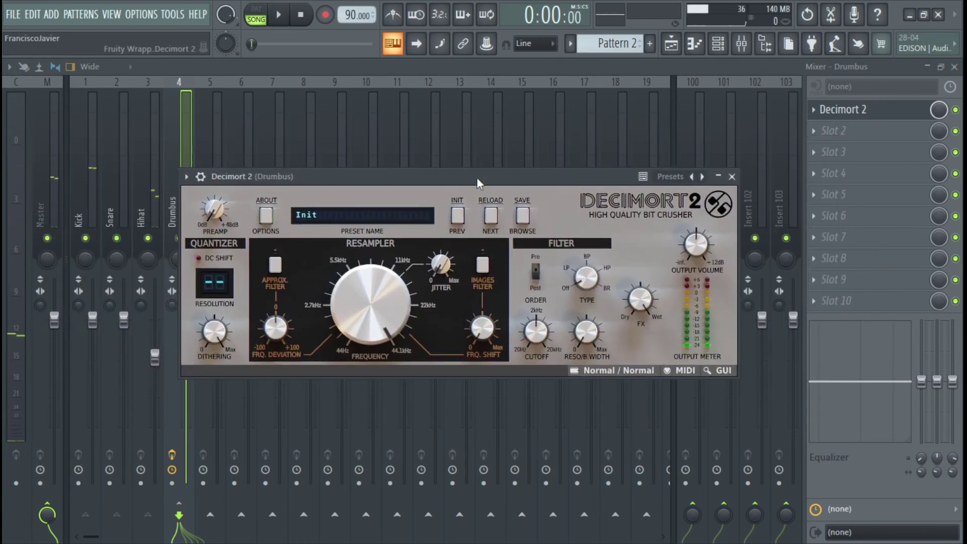
Load the MPC60 preset in Decimort 2 on the Drumbus and close the plugin window.
drag(476, 178, 472, 112)
click(399, 151)
drag(500, 466, 612, 471)
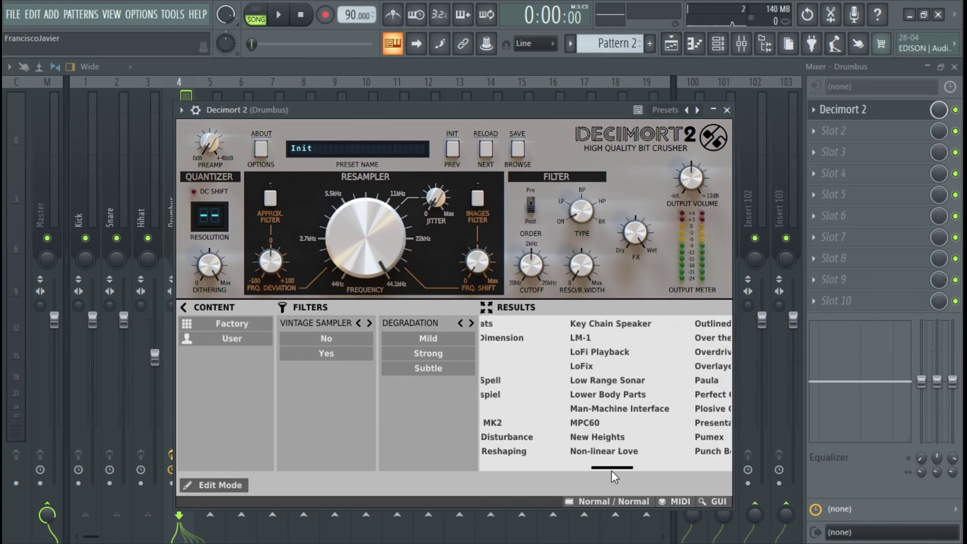
click(592, 423)
click(379, 145)
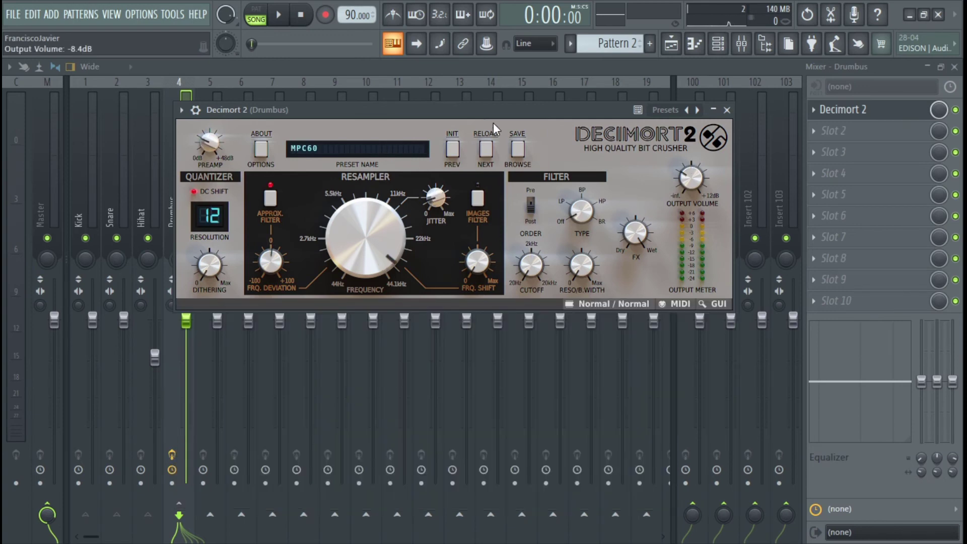
click(747, 121)
During playback, lower the Drumbus volume to 86% (-3.2 dB) and bring the Snare fader down to about the same height.
key(space)
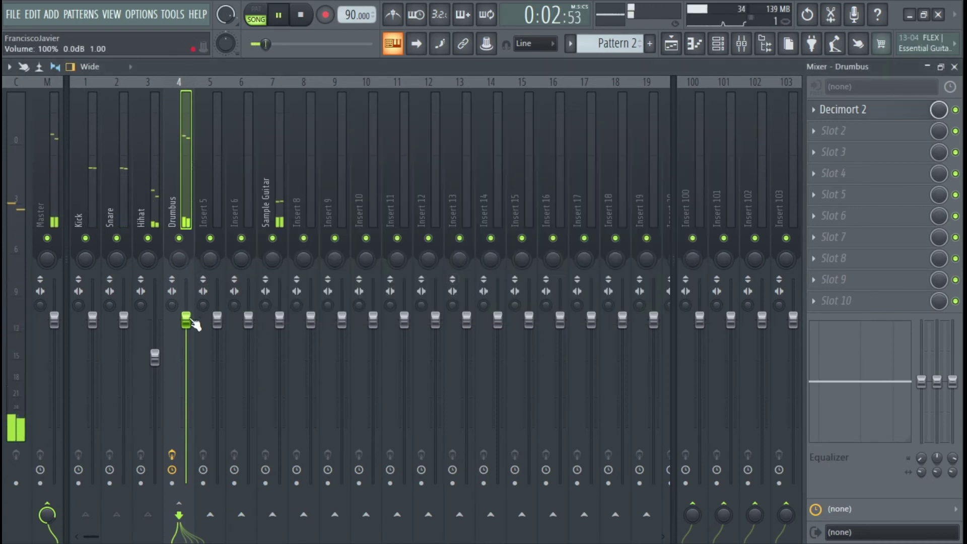
drag(194, 318, 190, 342)
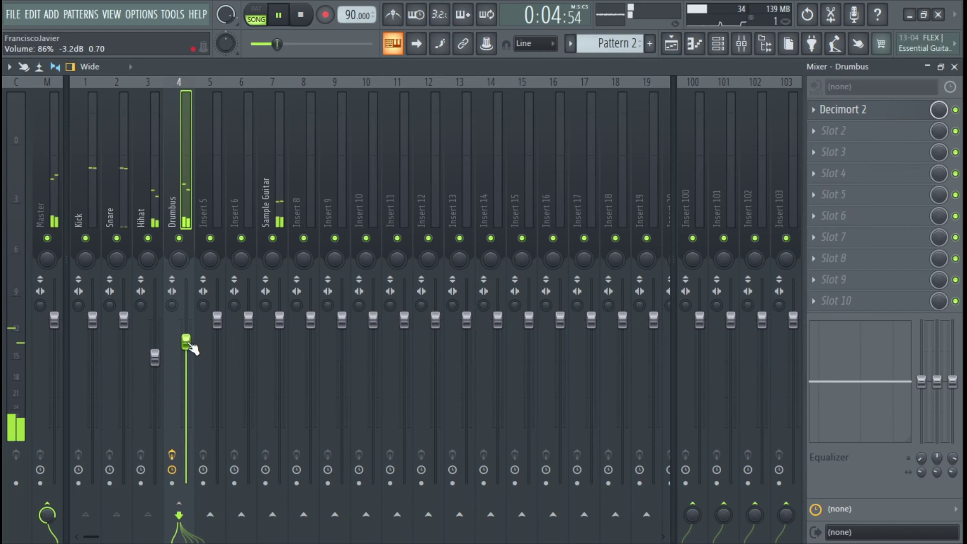
drag(124, 319, 124, 344)
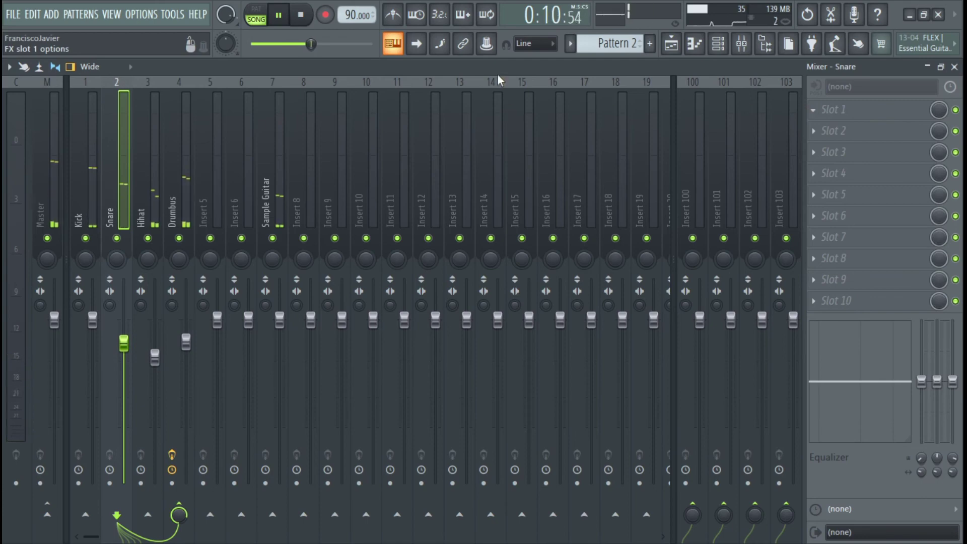
Raise the Hihat volume to 81% (-4.5 dB), slightly lower the Sample Guitar fader, and close the mixer.
drag(160, 356, 160, 350)
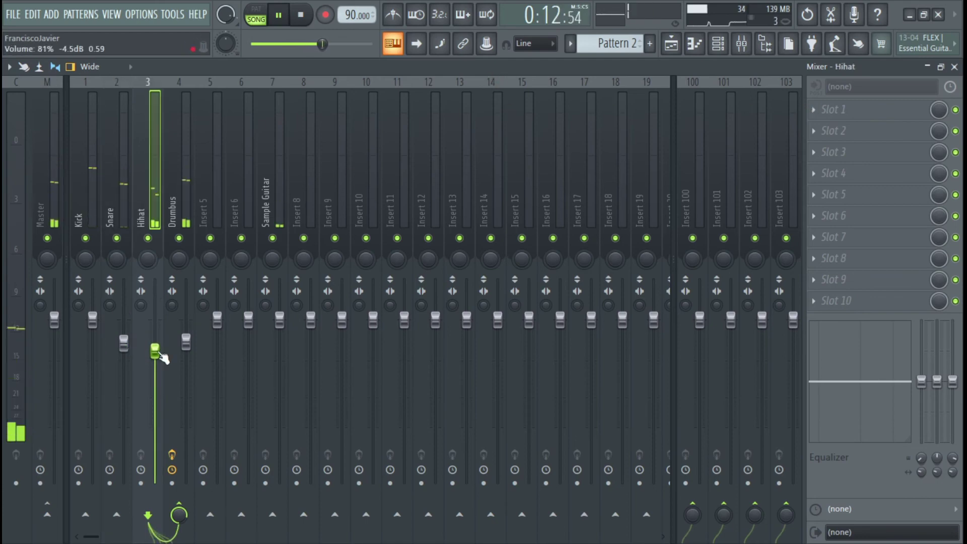
drag(280, 321, 279, 329)
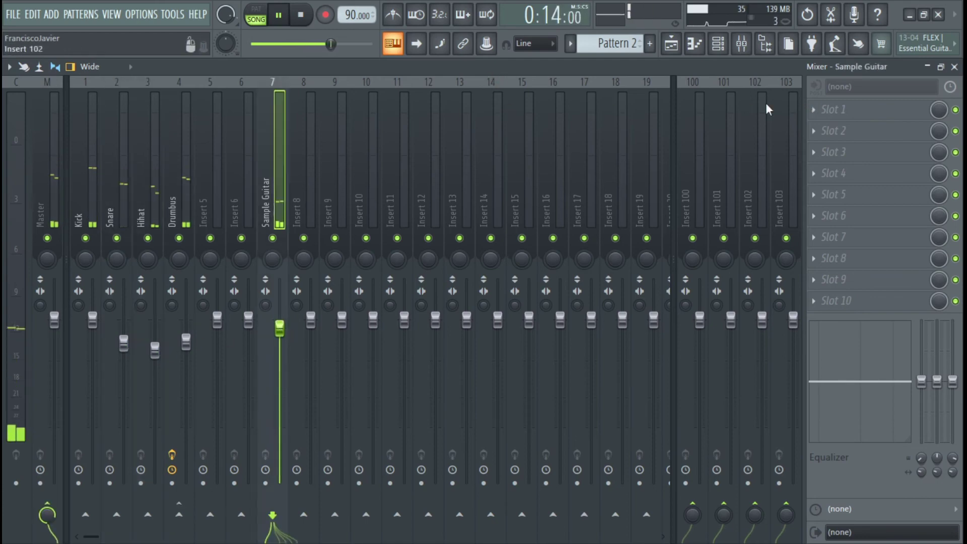
click(954, 66)
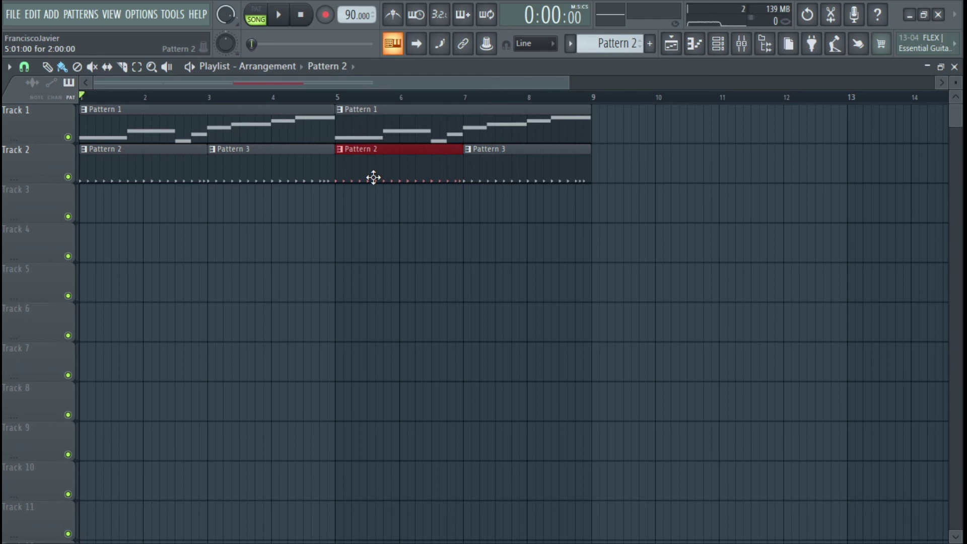
Open the SHARP_DP_Kit02_One_Shots folder inside the Drill Music kit of the Function Loops Trends 2021 Free Sampler.
key(alt+F8)
click(129, 251)
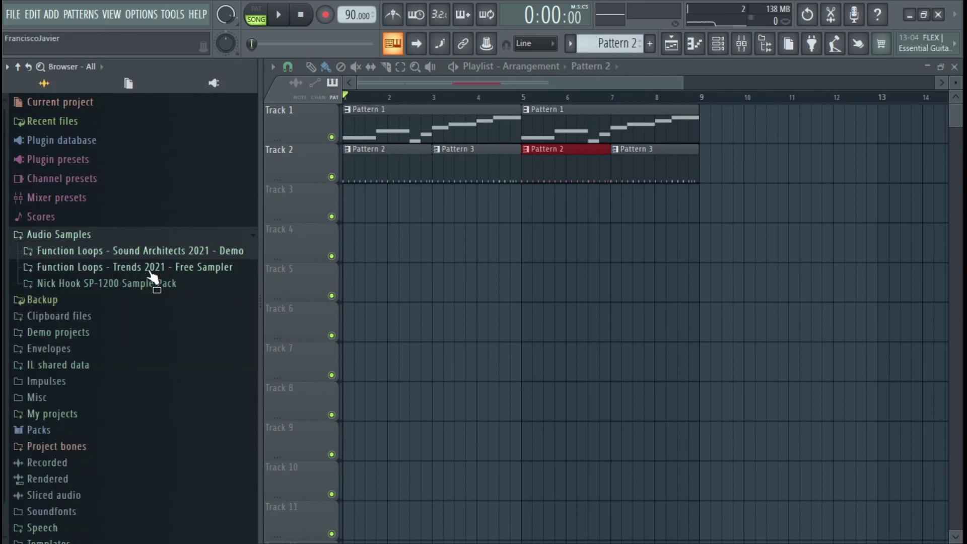
click(177, 272)
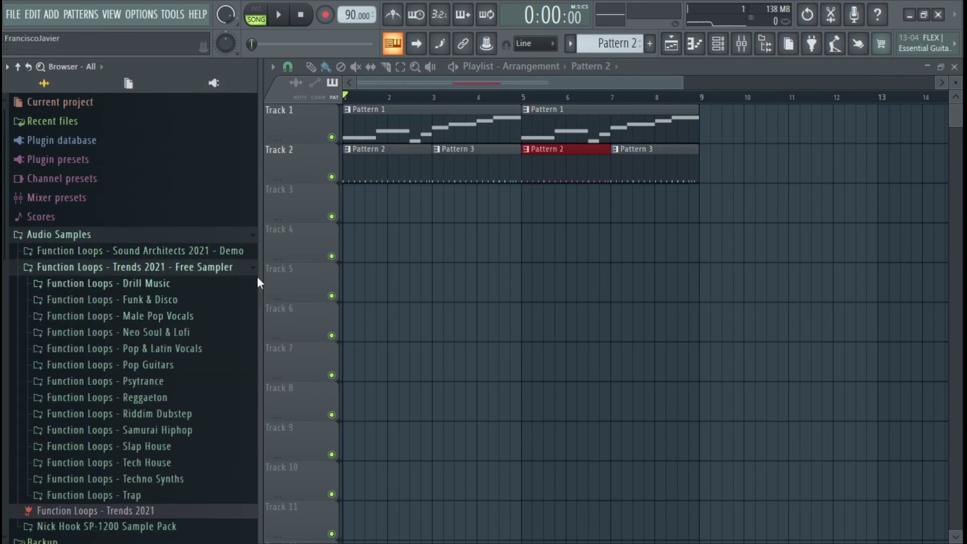
scroll(180, 295, down, 3)
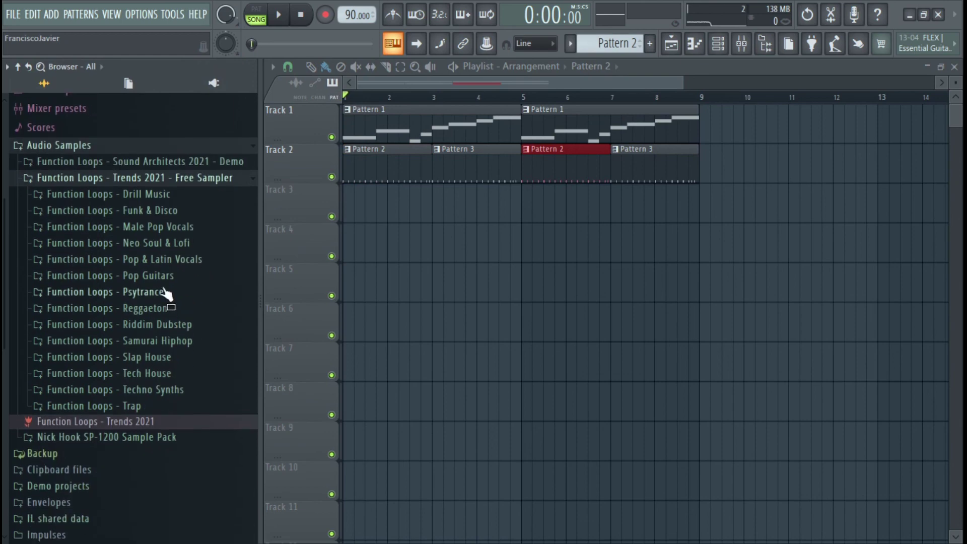
click(163, 194)
click(156, 213)
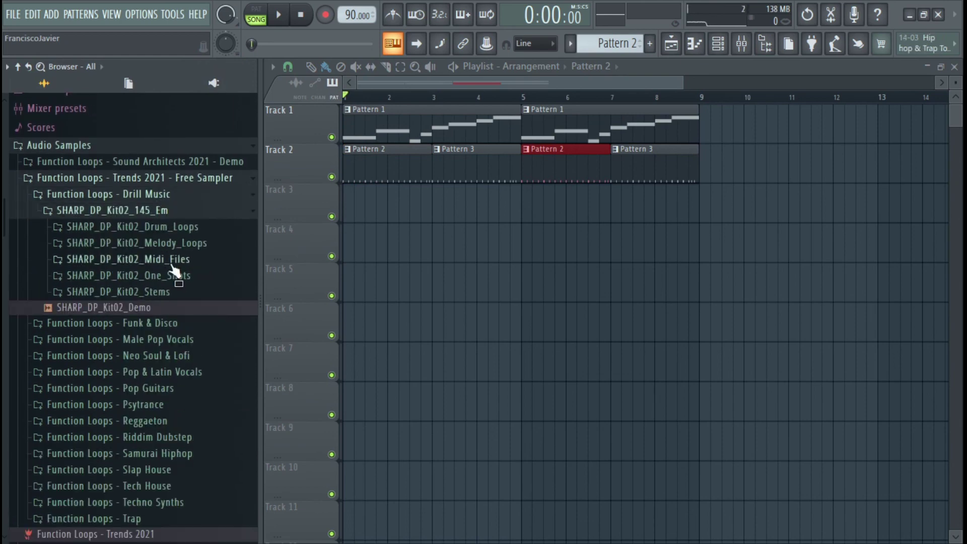
click(177, 276)
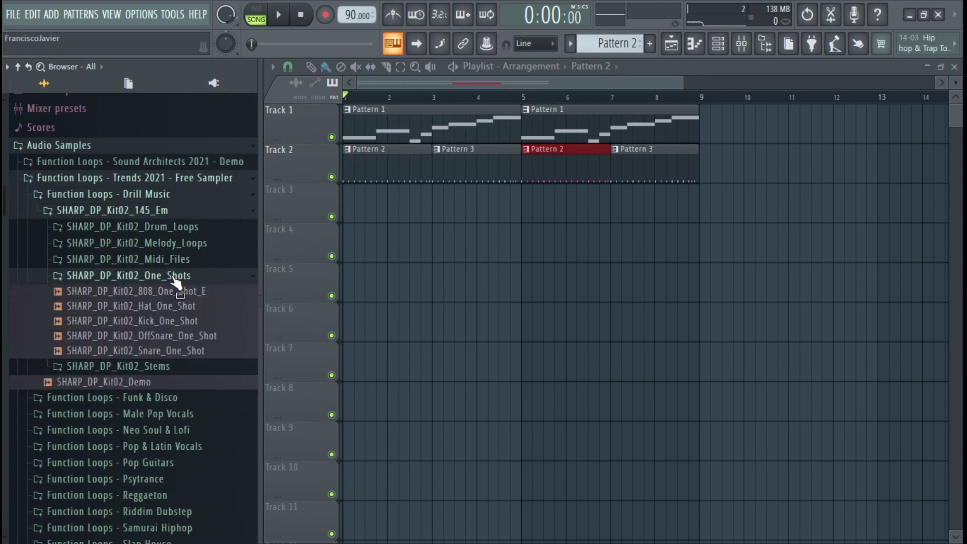
Audition the 808, Hat, Kick and OffSnare one-shots of SHARP_DP_Kit02, and collapse the Drill Music folder.
click(176, 291)
click(179, 306)
click(179, 320)
click(183, 336)
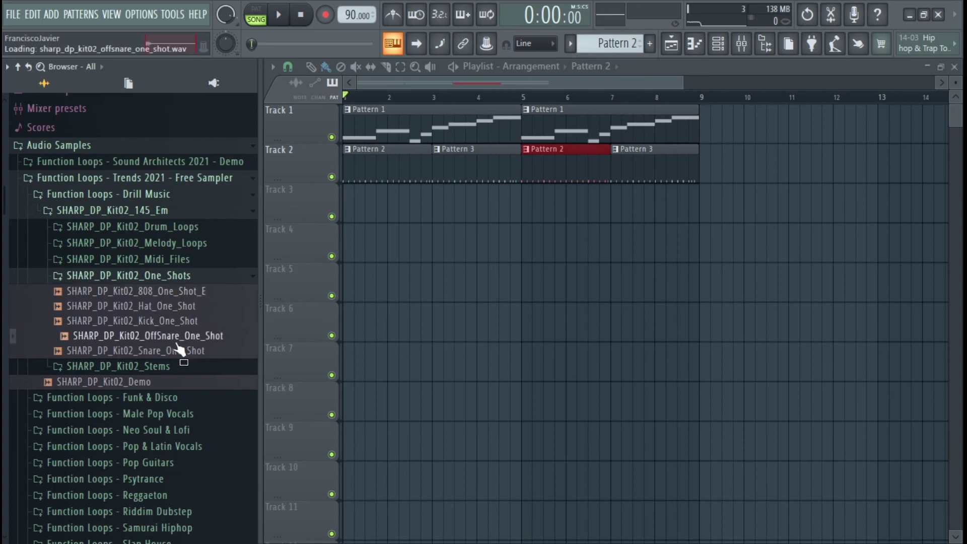
click(171, 275)
click(156, 211)
click(163, 227)
click(178, 229)
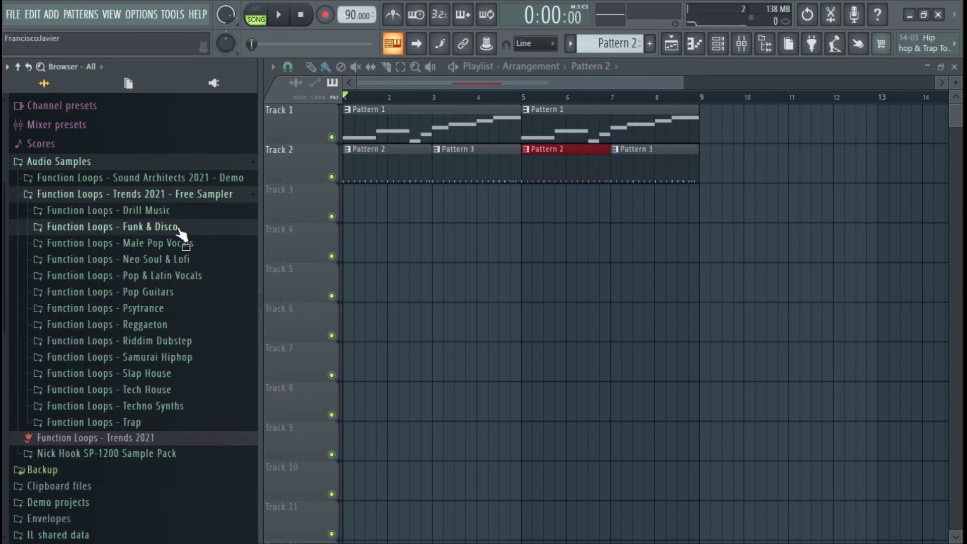
Open the Neo Soul & Lofi folder, audition several of its loops including FL_NS_05_Drum_Loop_Tops_92, and collapse the folder.
click(173, 259)
click(168, 196)
click(169, 253)
click(151, 359)
click(144, 388)
click(146, 344)
click(129, 492)
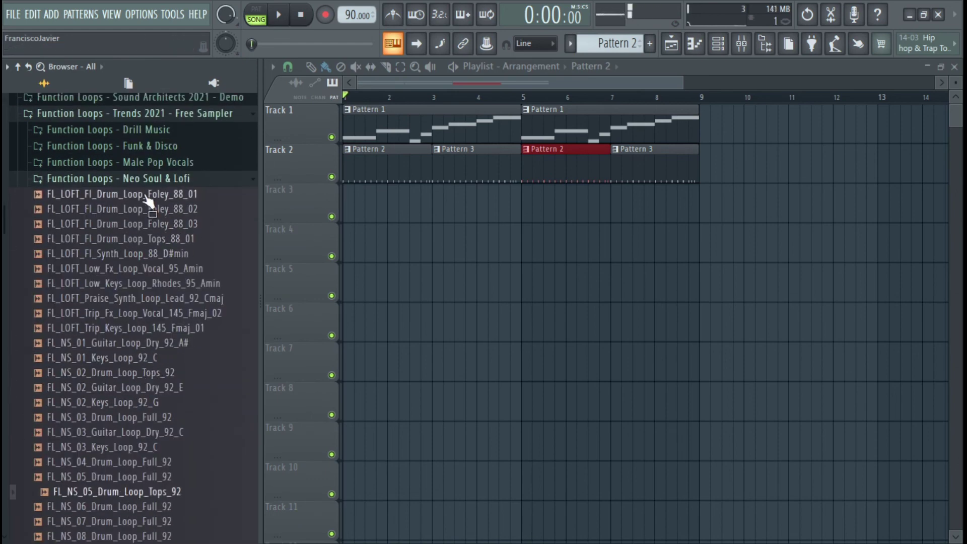
click(151, 179)
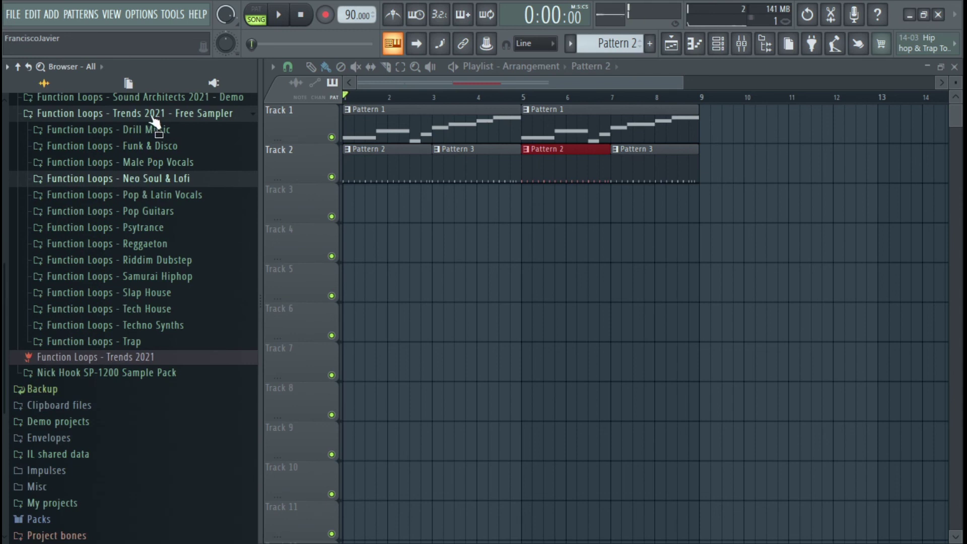
Audition SHARP_PG_Guitar_Loop_Dry_100_Ab from the Dry folder of Pop Guitars, and collapse the Pop Guitars folder.
click(151, 212)
click(96, 227)
click(138, 245)
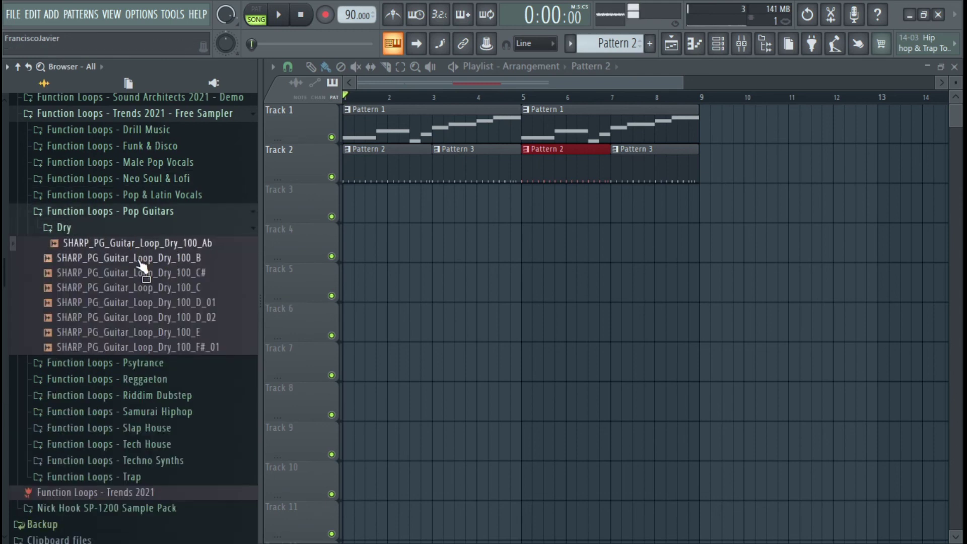
click(141, 211)
Open the Reggaeton folder and audition its cowbell one-shot, both Gusta bass loops, and the Cowbell and Full drum loops.
click(157, 243)
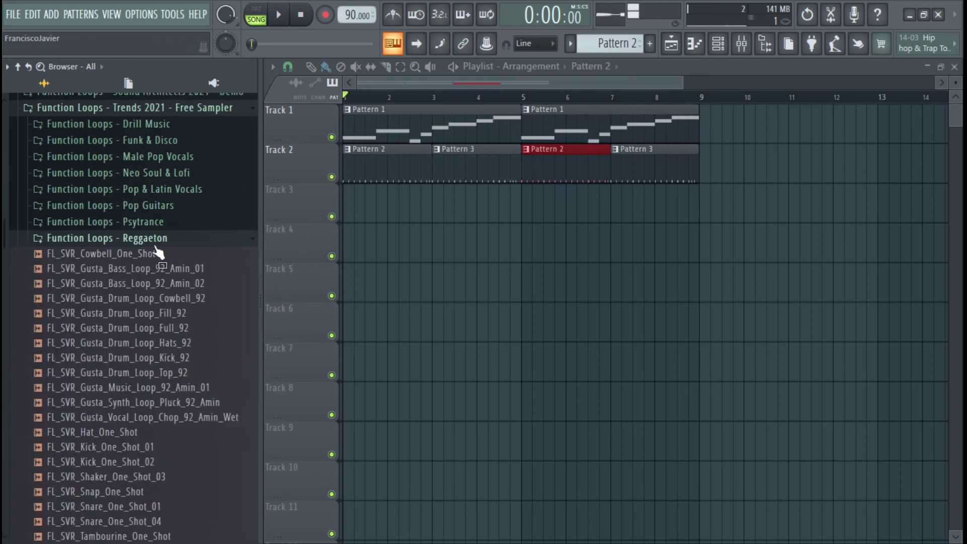
click(126, 256)
click(140, 270)
click(140, 287)
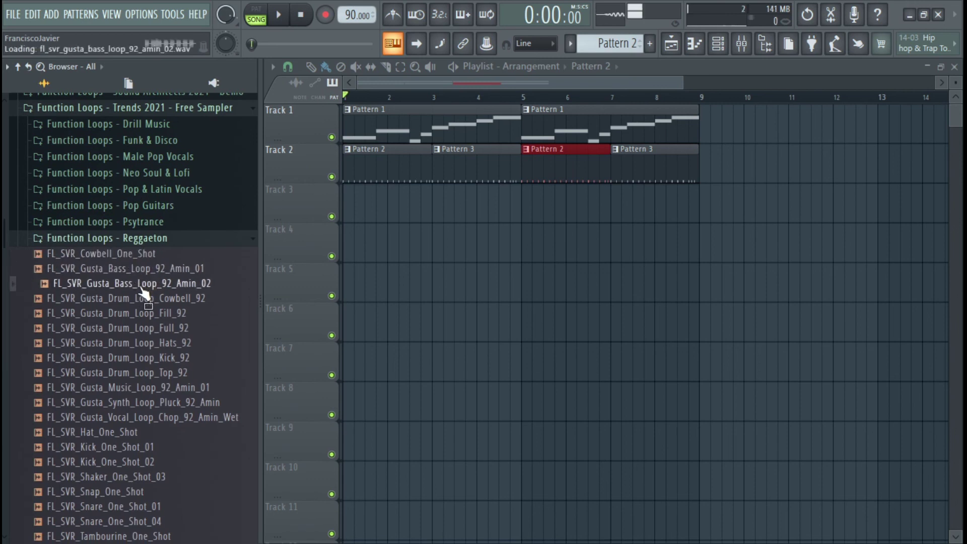
click(143, 298)
click(141, 328)
Audition the Reggaeton hat, kick, shaker, snap and snare one-shots, and collapse the Reggaeton folder.
click(121, 431)
click(116, 447)
click(117, 461)
click(118, 476)
click(120, 492)
click(120, 506)
click(120, 521)
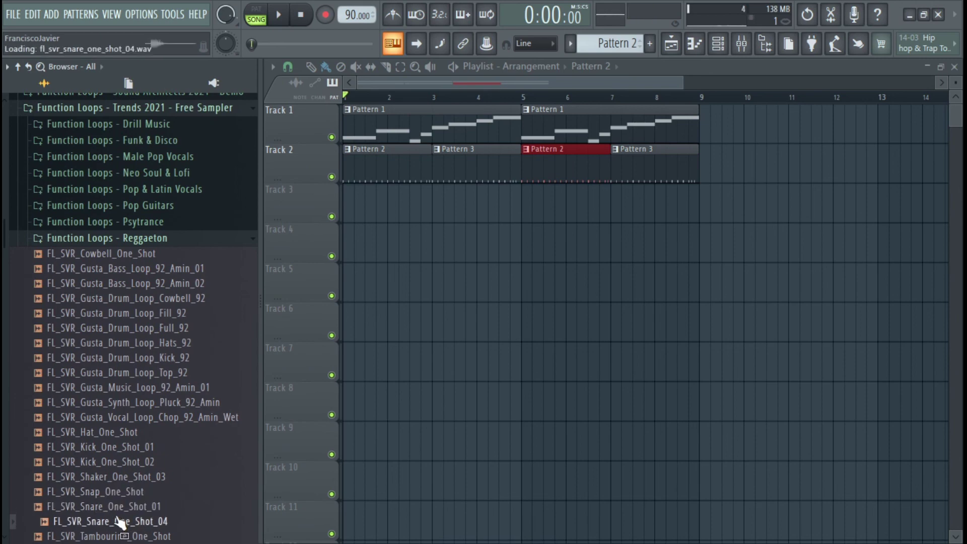
click(145, 240)
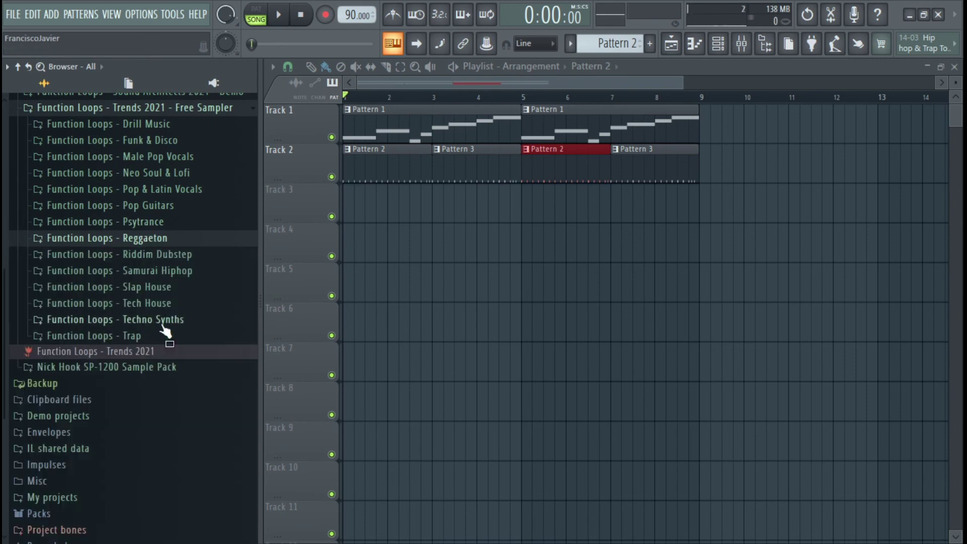
Open FL_TR_Kit03_Drum_Loops inside the Trap folder's FL_TR_Kit03_102_Cm kit and audition its drum loops.
click(144, 337)
click(140, 355)
click(167, 368)
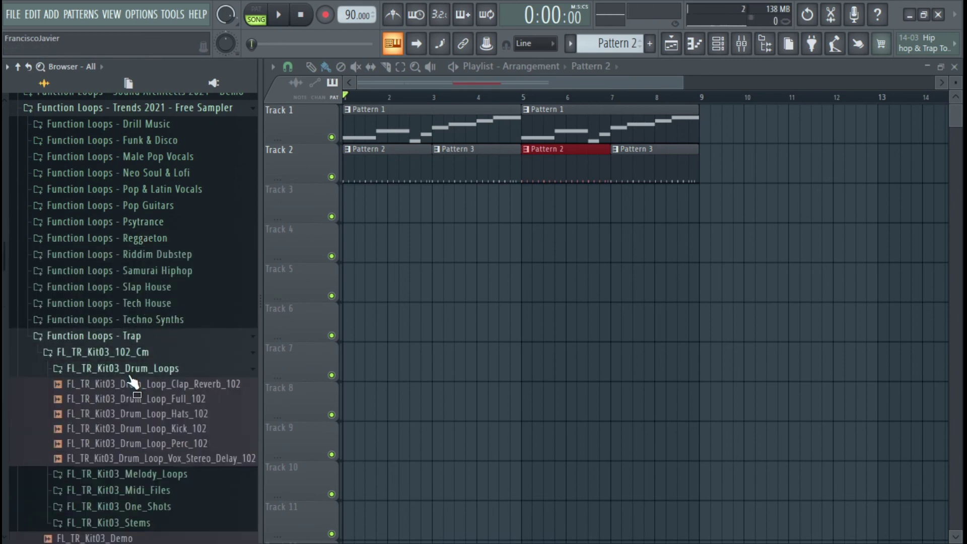
click(160, 413)
drag(160, 413, 150, 378)
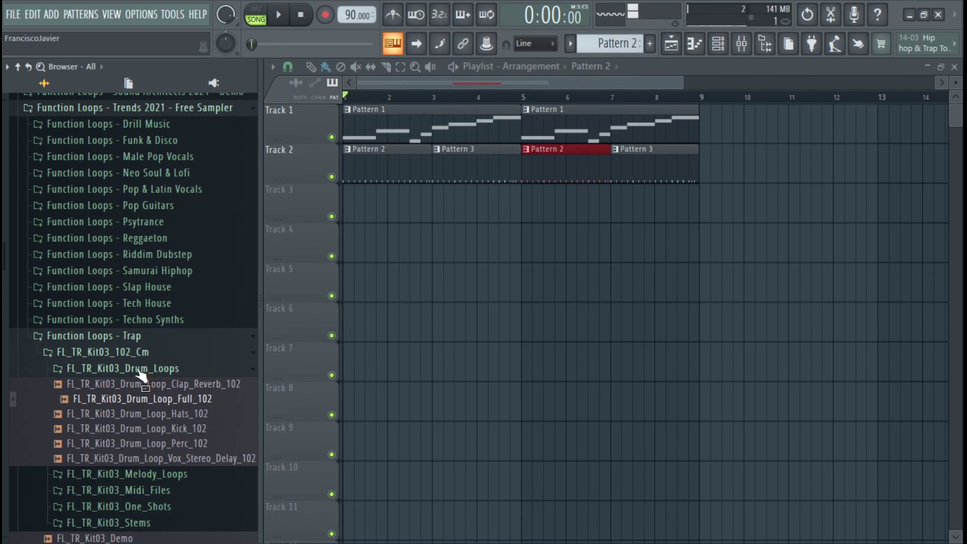
Collapse the Trap kit folders and the Function Loops - Trends 2021 - Free Sampler folder.
drag(141, 375, 137, 361)
click(130, 338)
click(130, 338)
drag(157, 422, 128, 261)
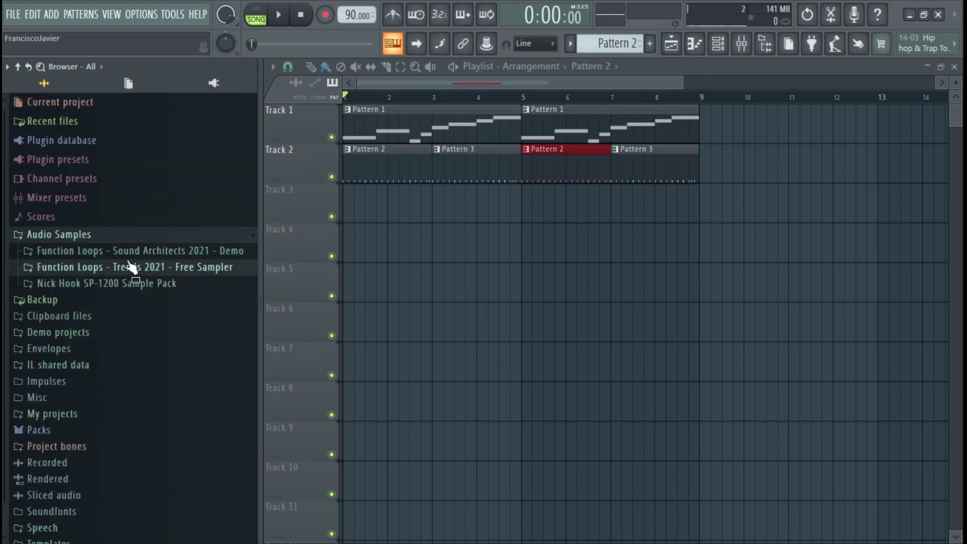
Play the song arrangement, and close the playlist and the browser while it plays.
drag(174, 285, 343, 189)
key(space)
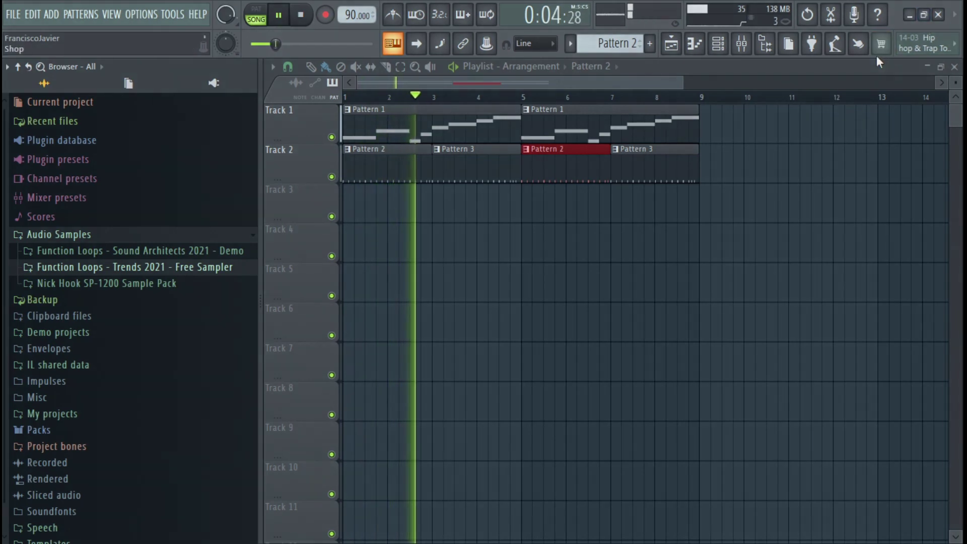
key(F5)
drag(818, 87, 466, 82)
click(811, 82)
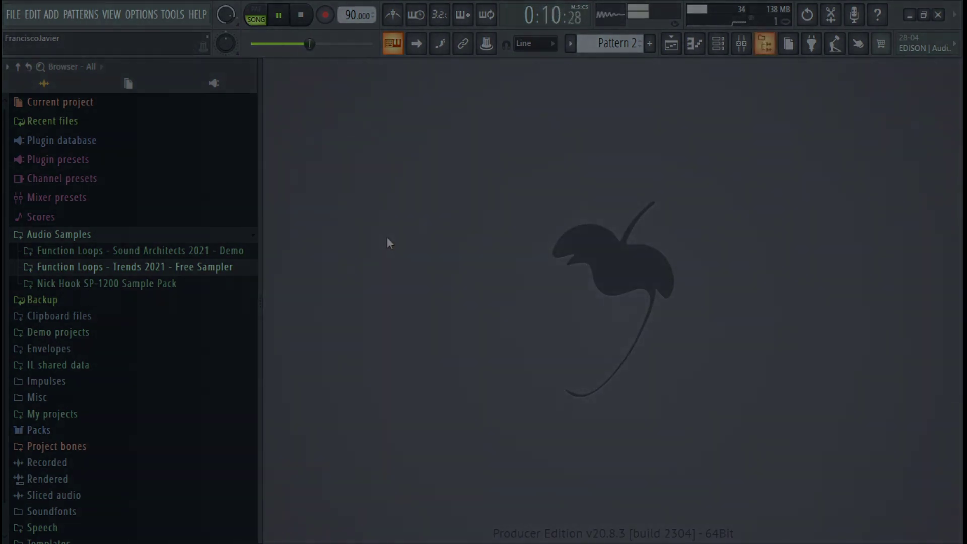
key(alt+F8)
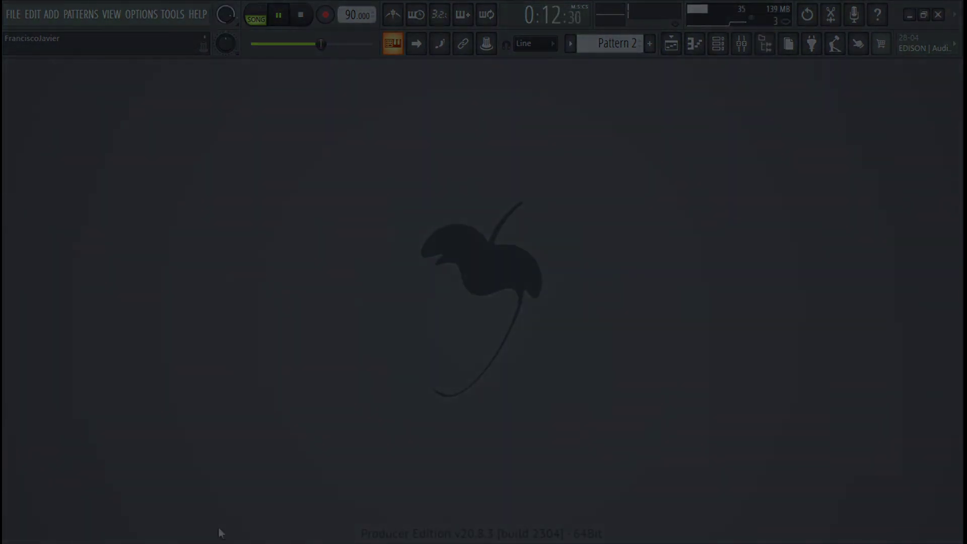